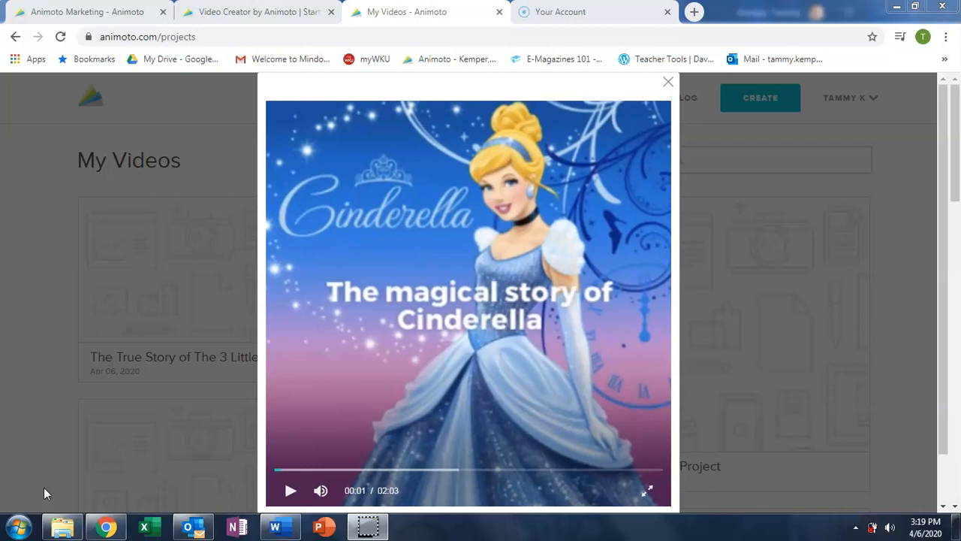
- Play the Cinderella sample book trailer through to the end
{"action": "mouse_move", "coordinate": [319, 508]}
{"action": "left_click", "coordinate": [288, 491]}
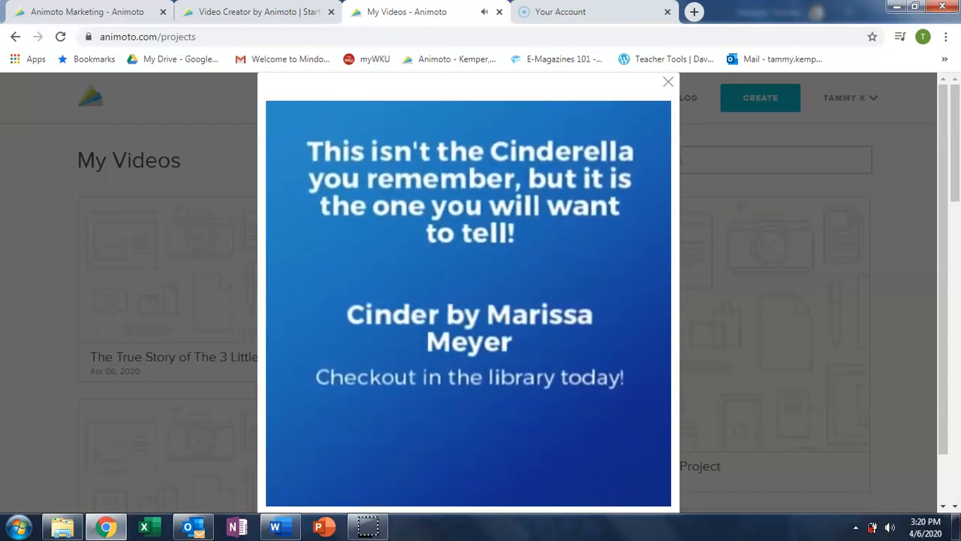
{"action": "mouse_move", "coordinate": [288, 496]}
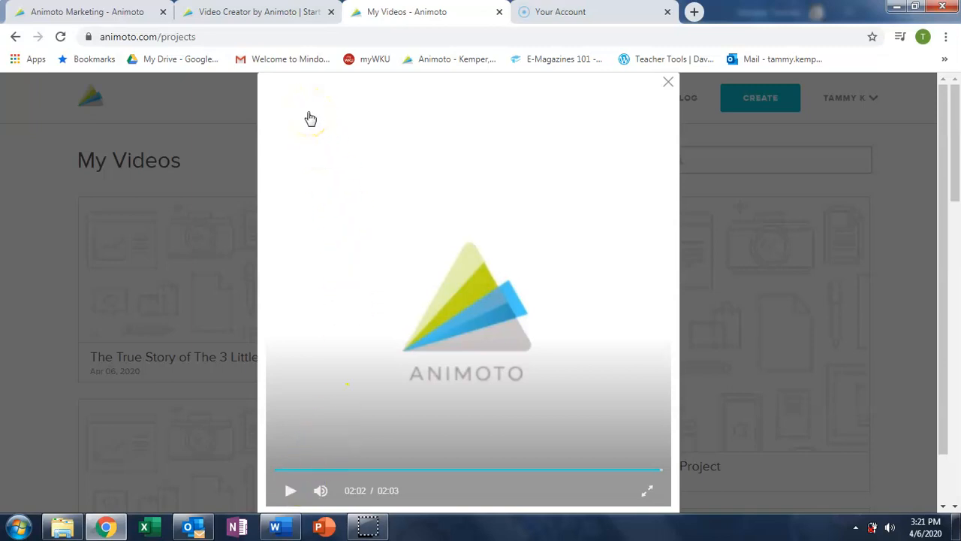
- Start creating a new Animoto Marketing video
{"action": "left_click", "coordinate": [270, 16]}
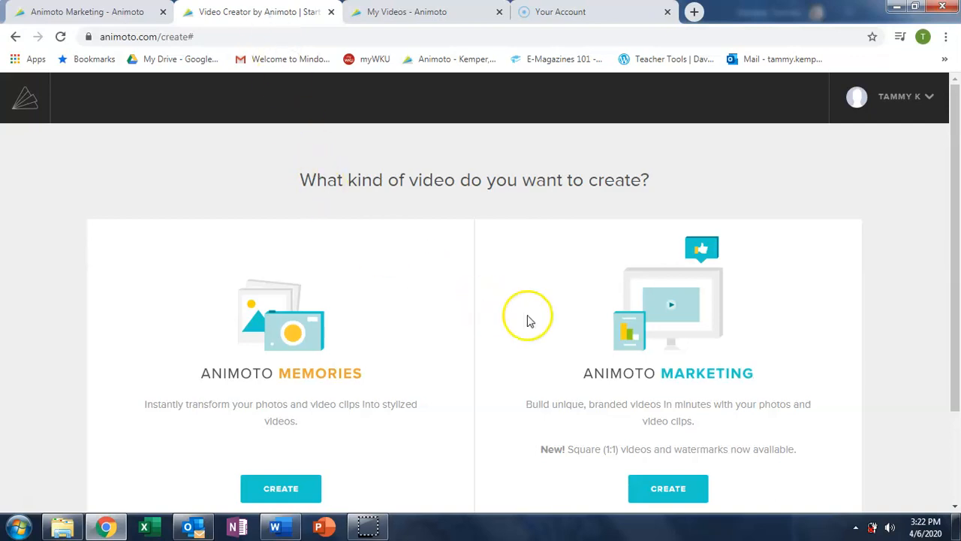
{"action": "left_click", "coordinate": [673, 488]}
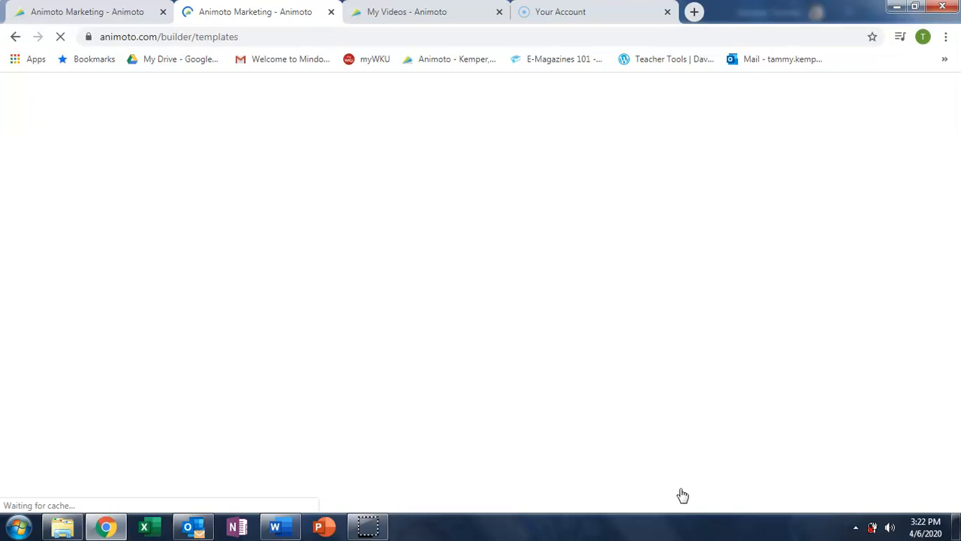
- Switch to Word to review scene 1 of the Three Little Pigs book trailer storyboard, and return to the template page
{"action": "left_click", "coordinate": [288, 532]}
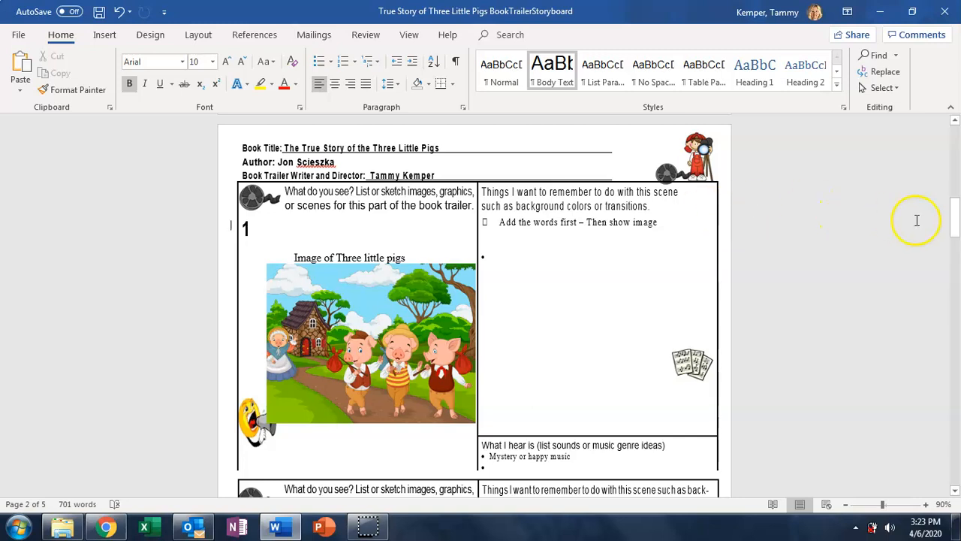
{"action": "left_click_drag", "start_coordinate": [955, 216], "coordinate": [956, 222]}
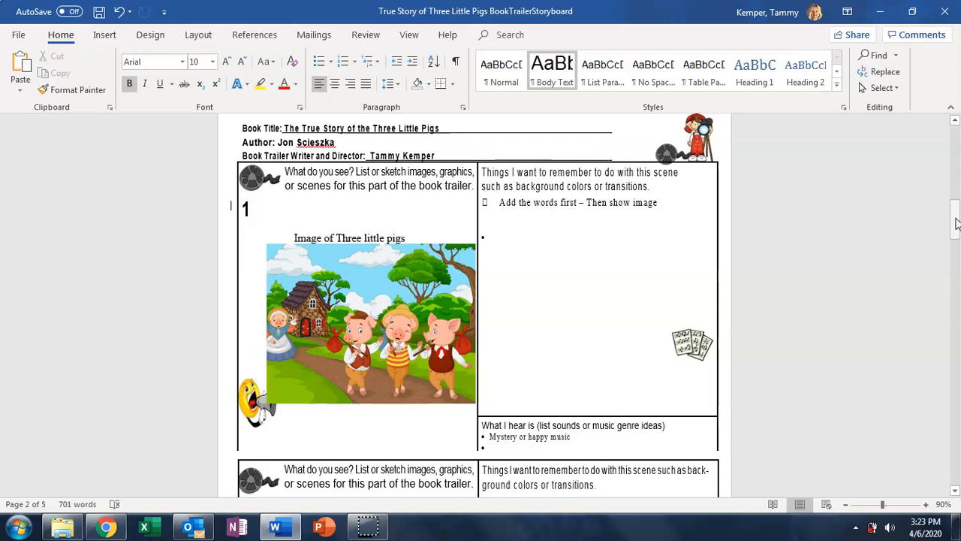
{"action": "left_click", "coordinate": [881, 12]}
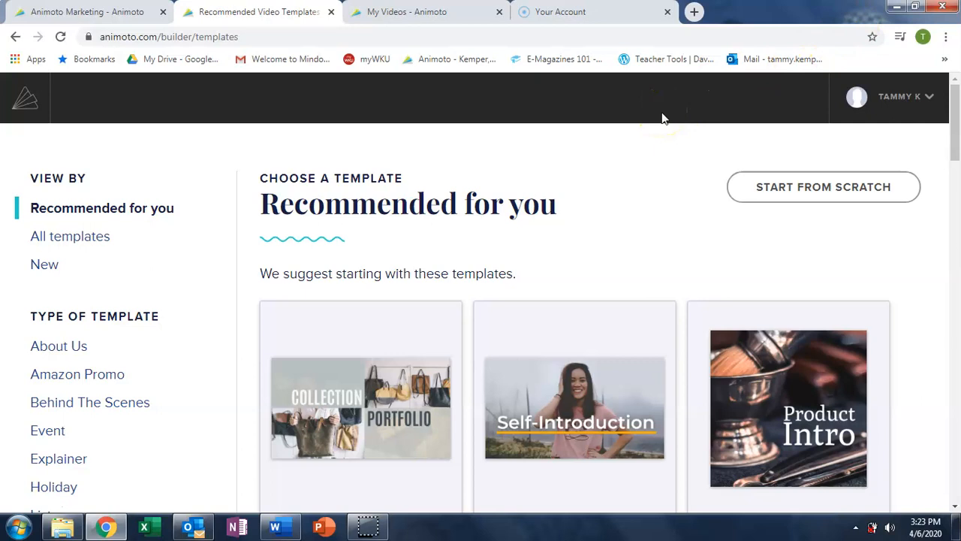
- Start the video from scratch using the Horizon style in the Square (1:1) format
{"action": "left_click", "coordinate": [755, 196]}
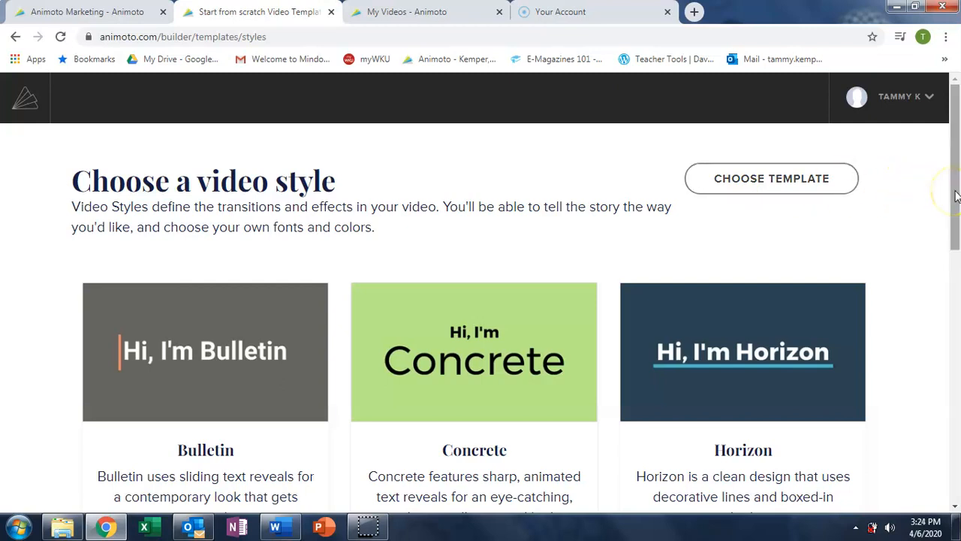
{"action": "mouse_move", "coordinate": [956, 195]}
{"action": "left_mouse_down"}
{"action": "mouse_move", "coordinate": [957, 382]}
{"action": "mouse_move", "coordinate": [956, 201]}
{"action": "left_mouse_up"}
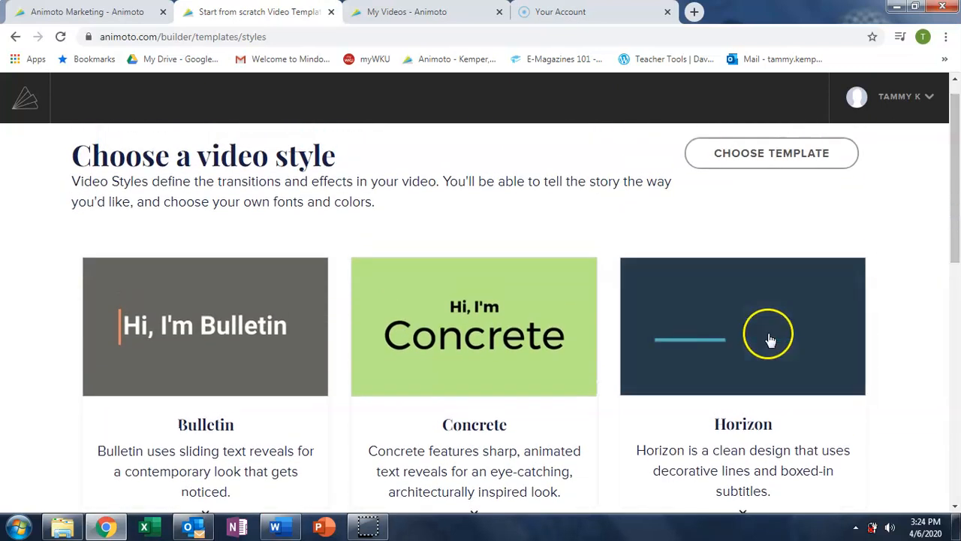
{"action": "left_click", "coordinate": [770, 340]}
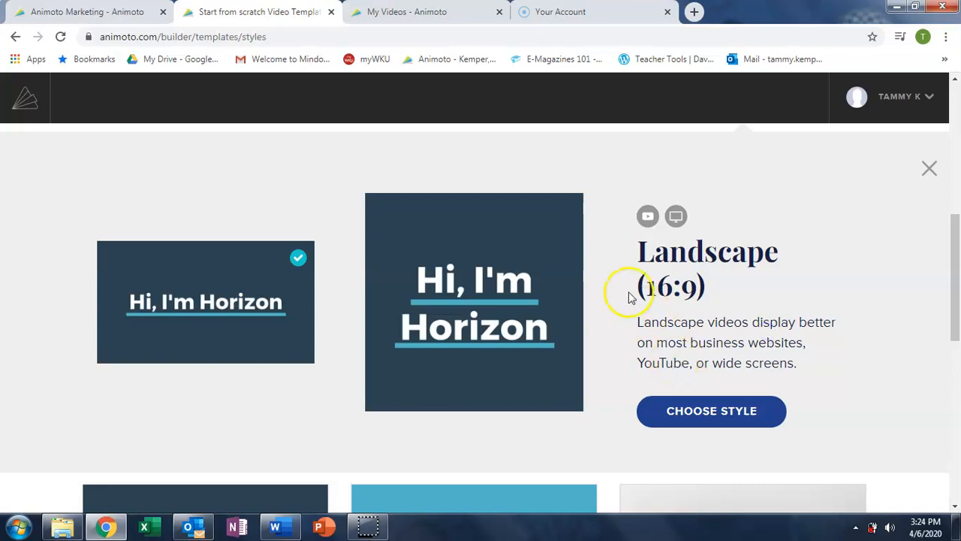
{"action": "left_click", "coordinate": [534, 286]}
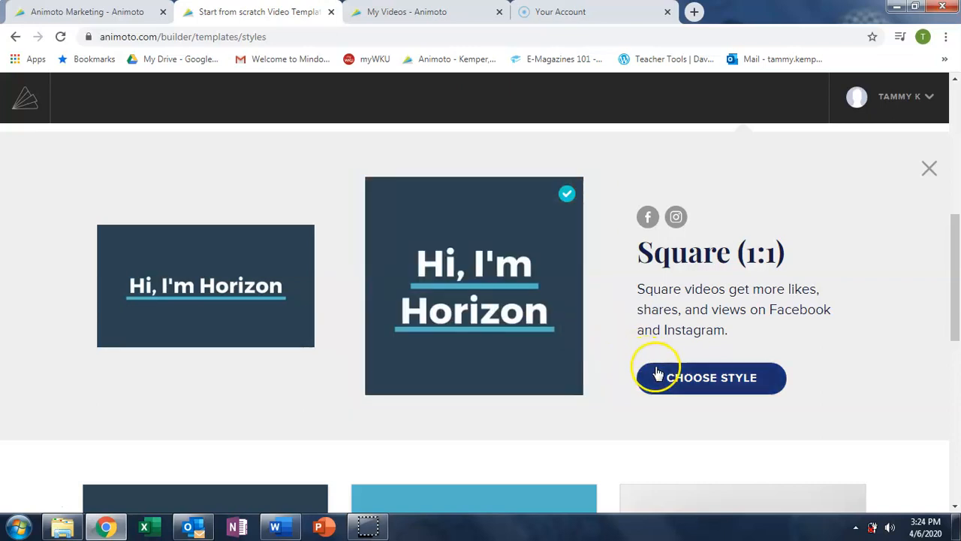
{"action": "left_click", "coordinate": [696, 385]}
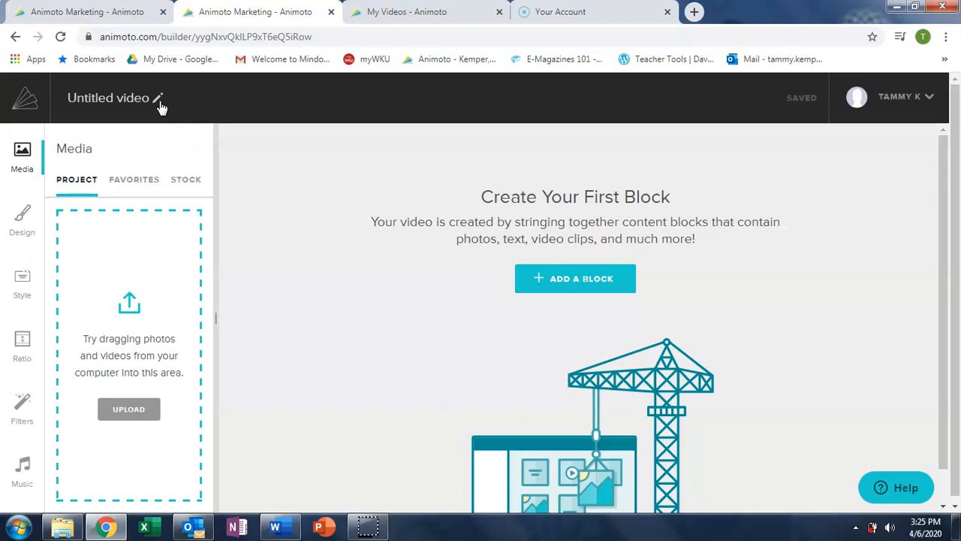
- Title the video "The True Story of the 3 Little Pigs" and save the title
{"action": "left_click", "coordinate": [157, 100]}
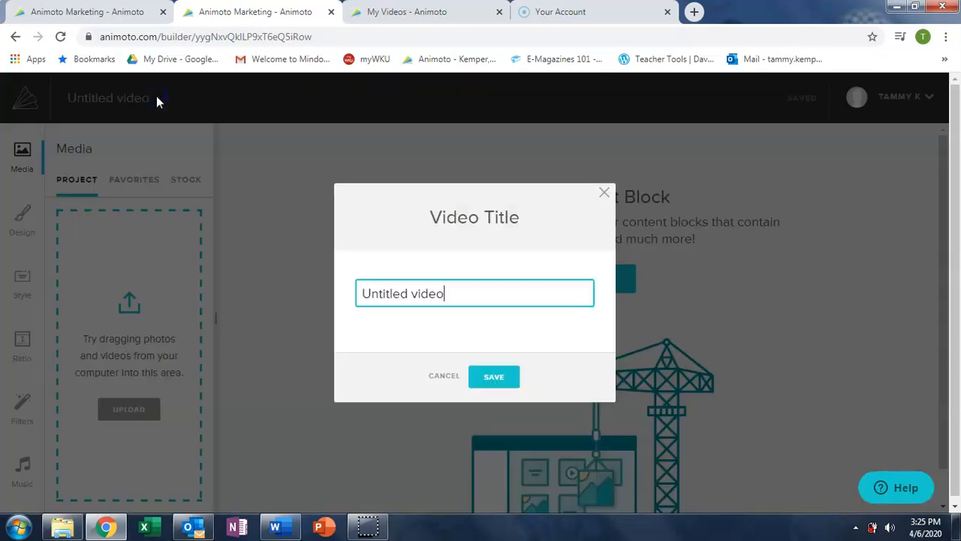
{"action": "key", "text": "BackSpace"}
{"action": "key", "text": "BackSpace"}
{"action": "key", "text": "BackSpace"}
{"action": "key", "text": "BackSpace"}
{"action": "key", "text": "BackSpace"}
{"action": "key", "text": "BackSpace"}
{"action": "key", "text": "BackSpace"}
{"action": "key", "text": "BackSpace"}
{"action": "key", "text": "BackSpace"}
{"action": "key", "text": "BackSpace"}
{"action": "key", "text": "BackSpace"}
{"action": "key", "text": "BackSpace"}
{"action": "key", "text": "BackSpace"}
{"action": "key", "text": "BackSpace"}
{"action": "type", "text": "The True Story of the 3 Little"}
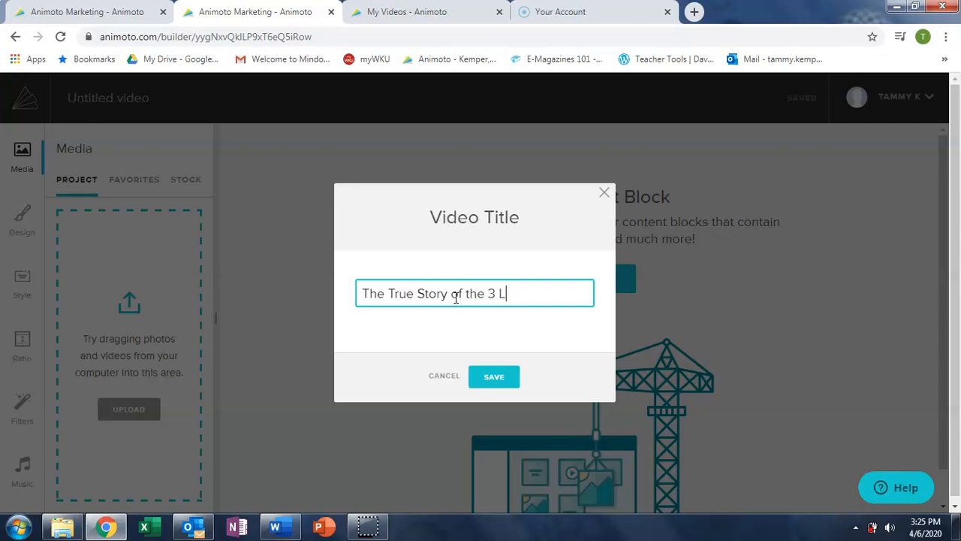
{"action": "type", "text": "gs"}
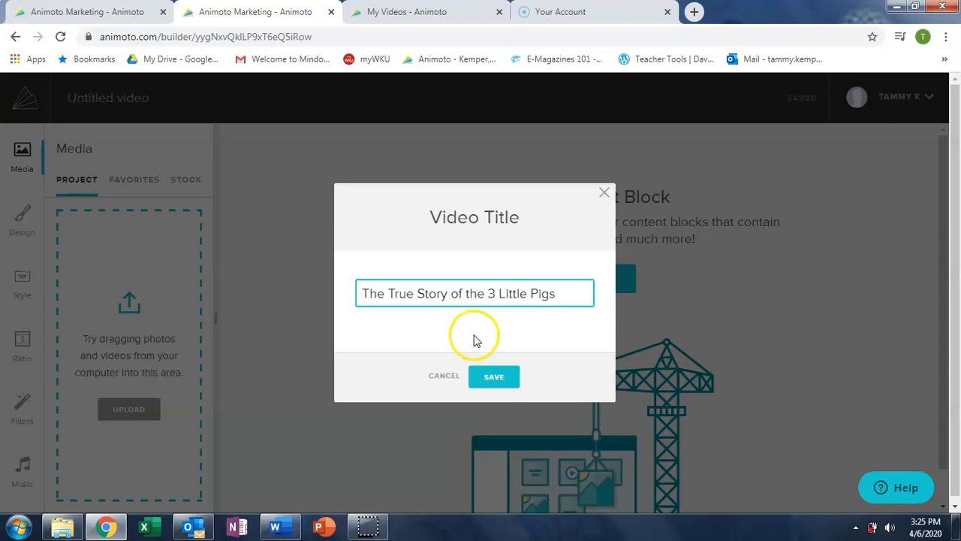
{"action": "left_click", "coordinate": [496, 376]}
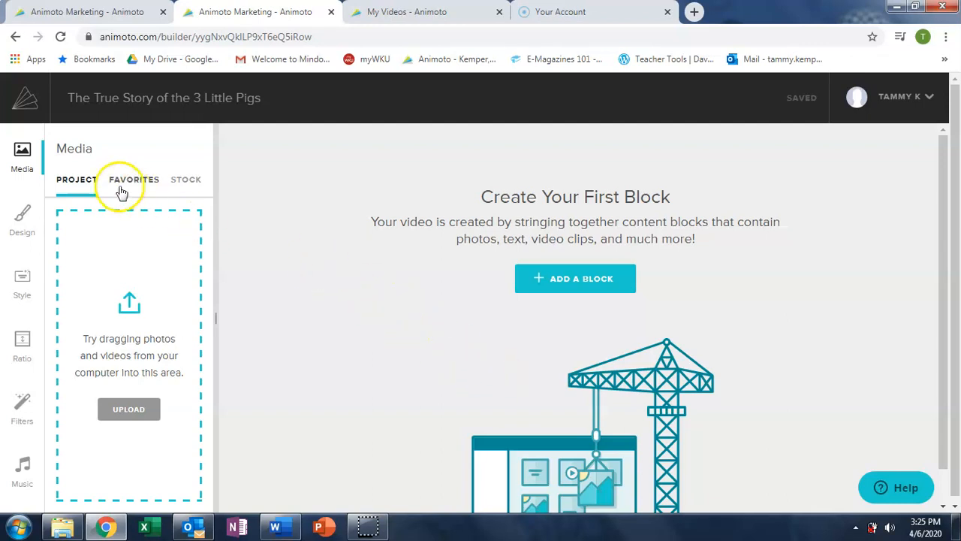
- Look through the favorite and stock media, search the Getty stock library for "pigs", and select the picture of three piglets
{"action": "left_click", "coordinate": [26, 176]}
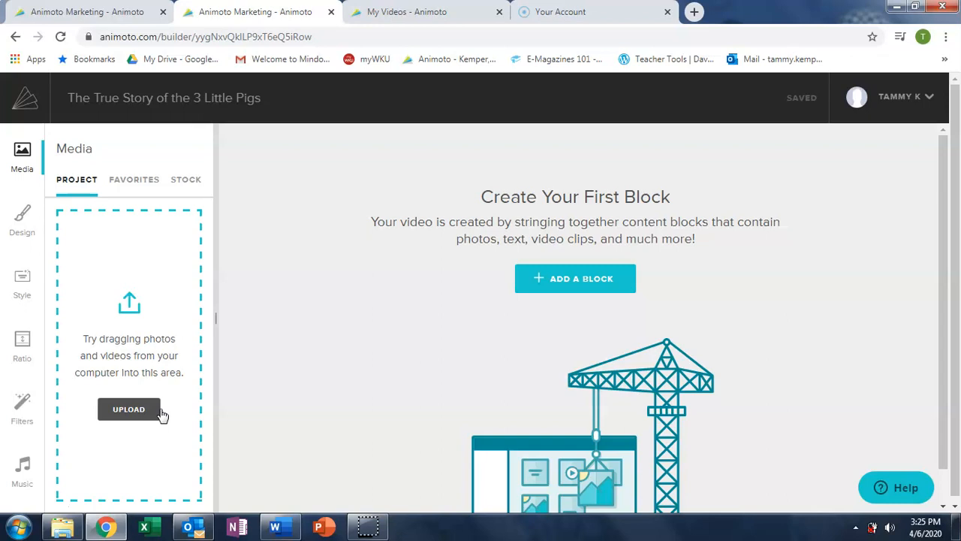
{"action": "left_click", "coordinate": [152, 188]}
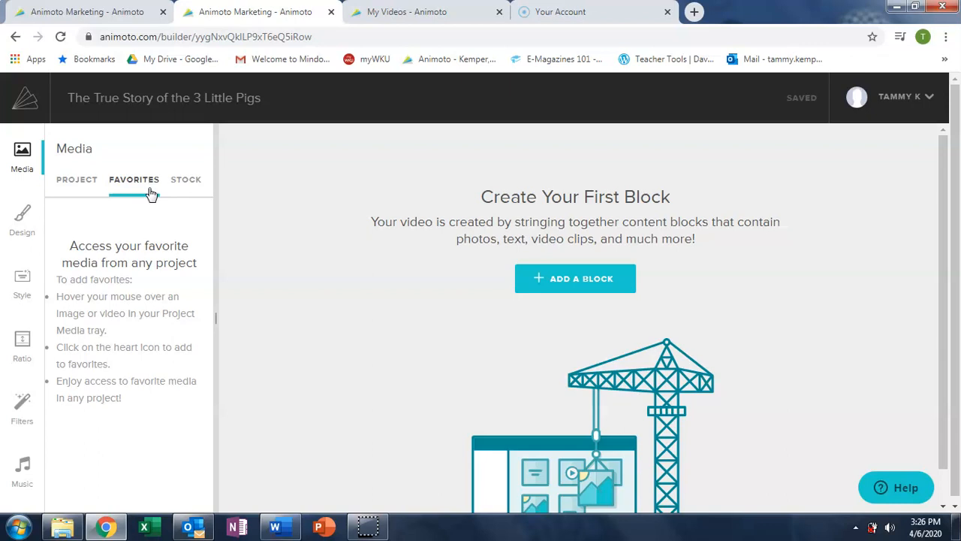
{"action": "left_click", "coordinate": [187, 180]}
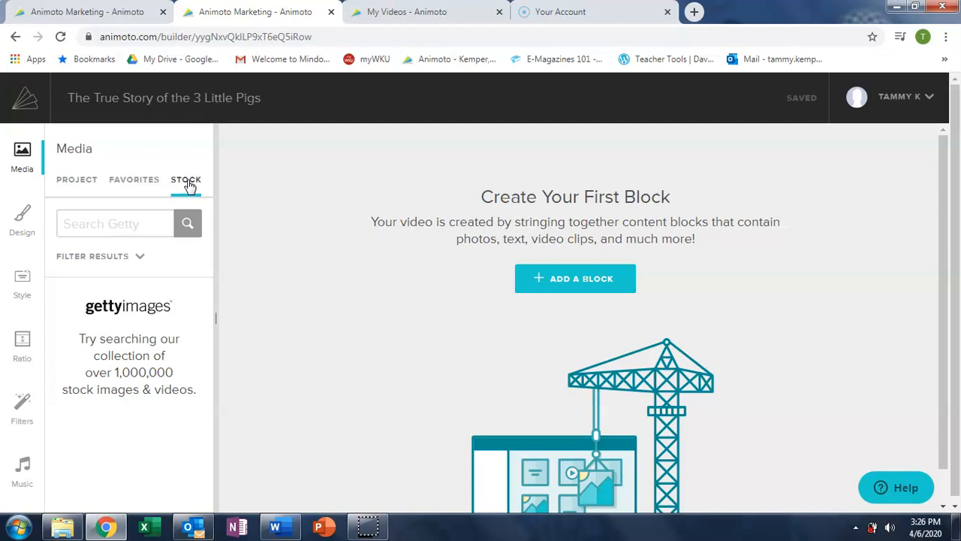
{"action": "left_click", "coordinate": [143, 225]}
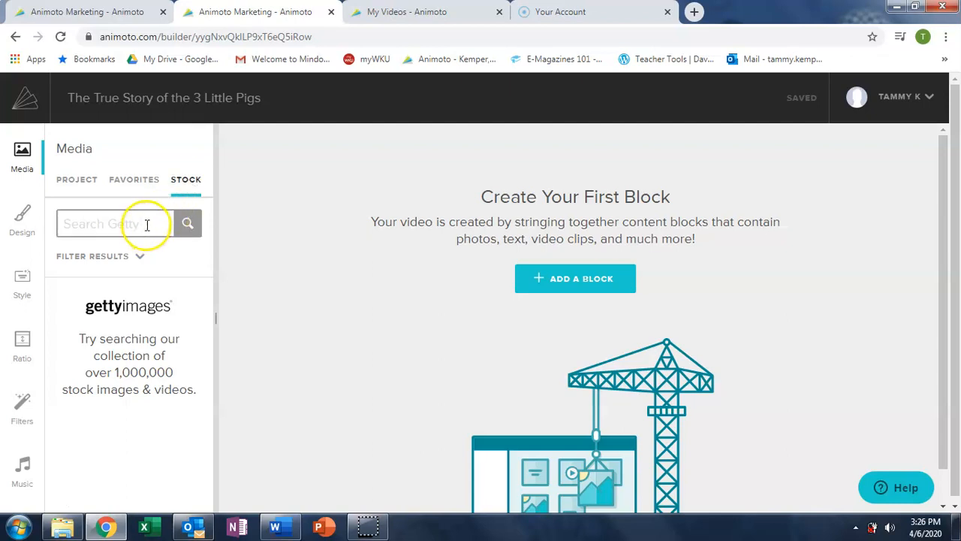
{"action": "type", "text": "pi"}
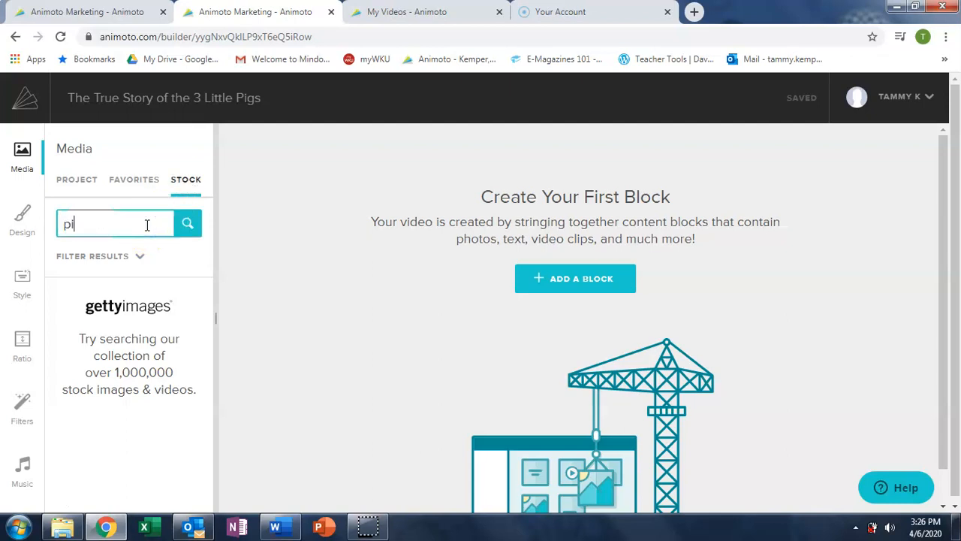
{"action": "type", "text": "gs"}
{"action": "left_click", "coordinate": [187, 224]}
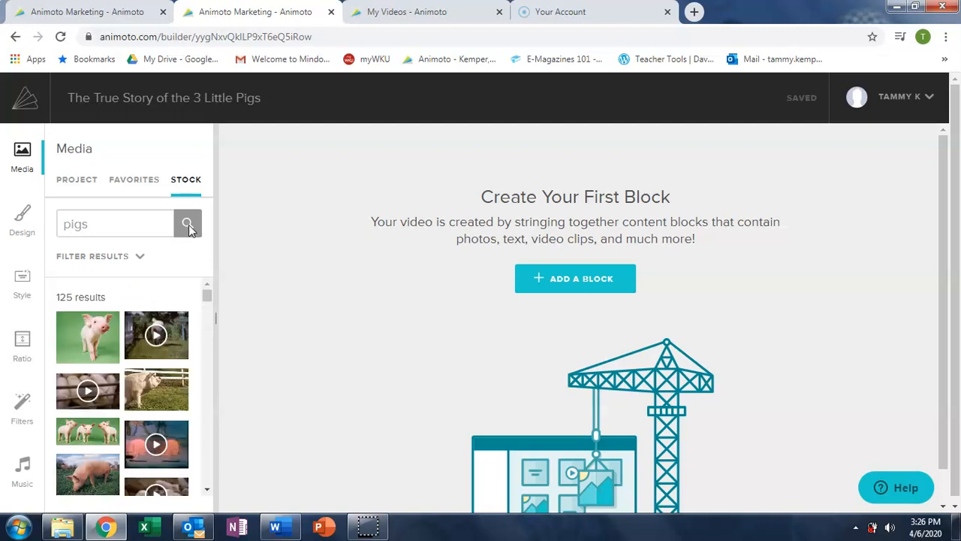
{"action": "left_click", "coordinate": [96, 434]}
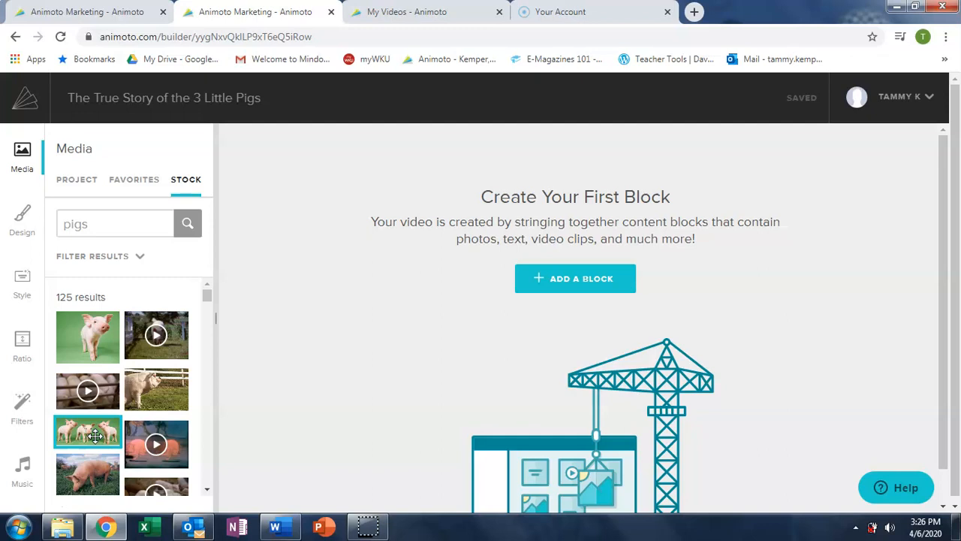
- Set the video's title color to red and its background color to bright blue
{"action": "left_click", "coordinate": [30, 238]}
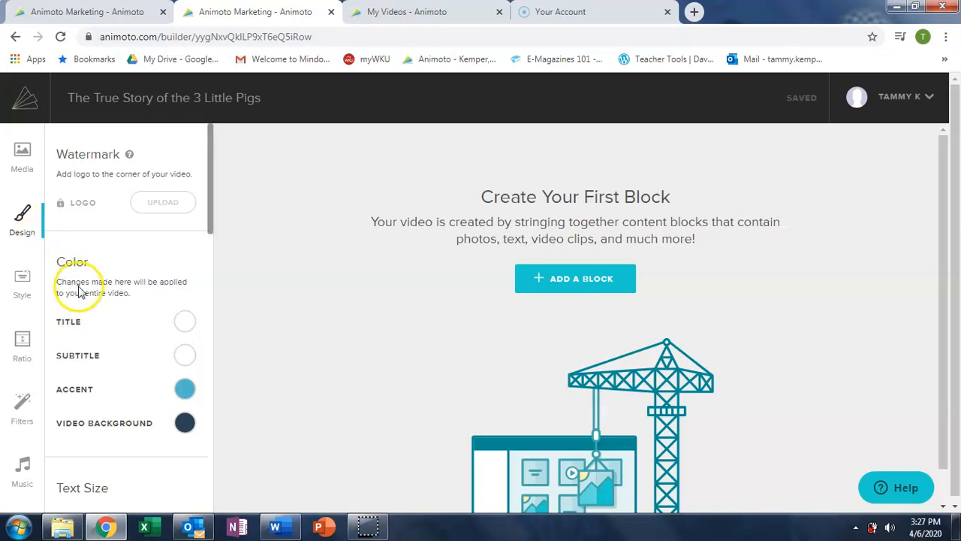
{"action": "left_click", "coordinate": [192, 327]}
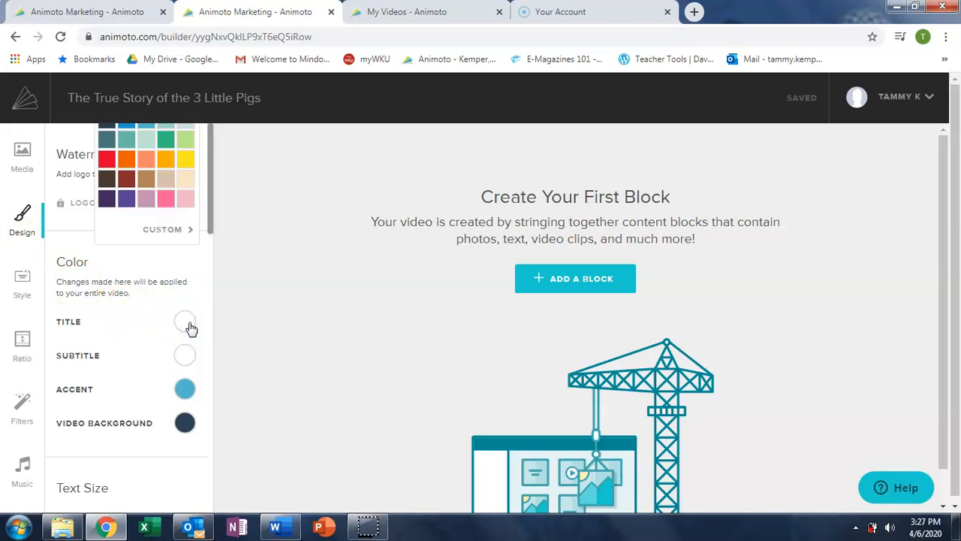
{"action": "left_click", "coordinate": [108, 161]}
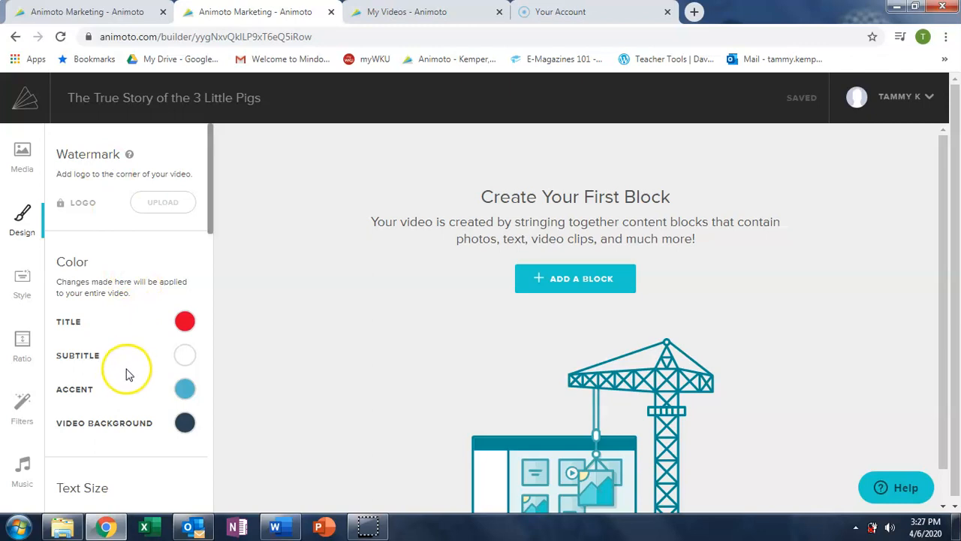
{"action": "left_click", "coordinate": [184, 425]}
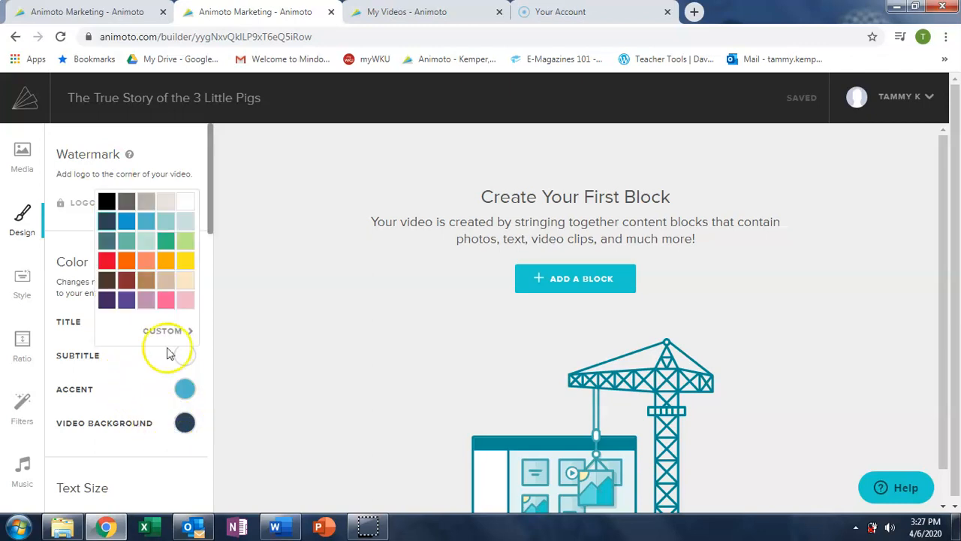
{"action": "left_click", "coordinate": [125, 222]}
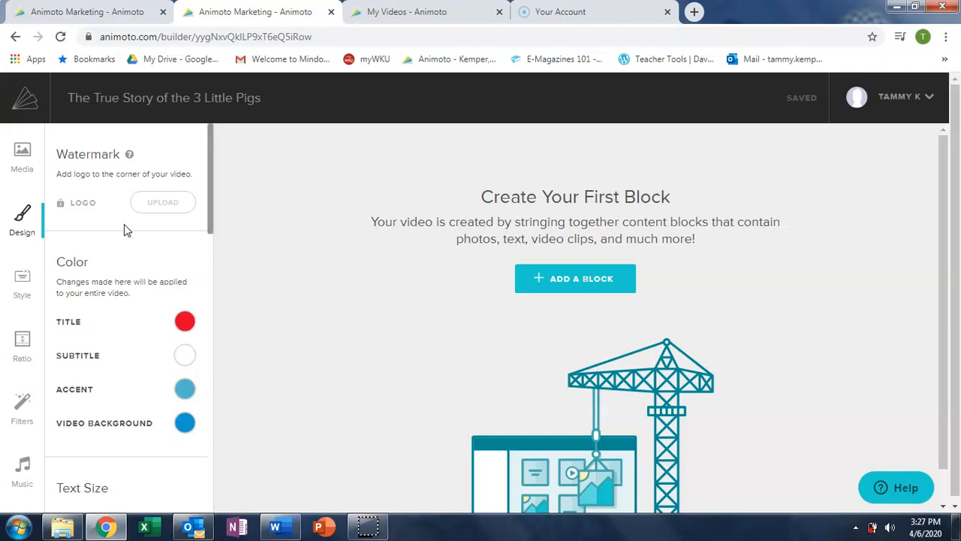
- Change the video style to Clean Cut
{"action": "left_click", "coordinate": [23, 281]}
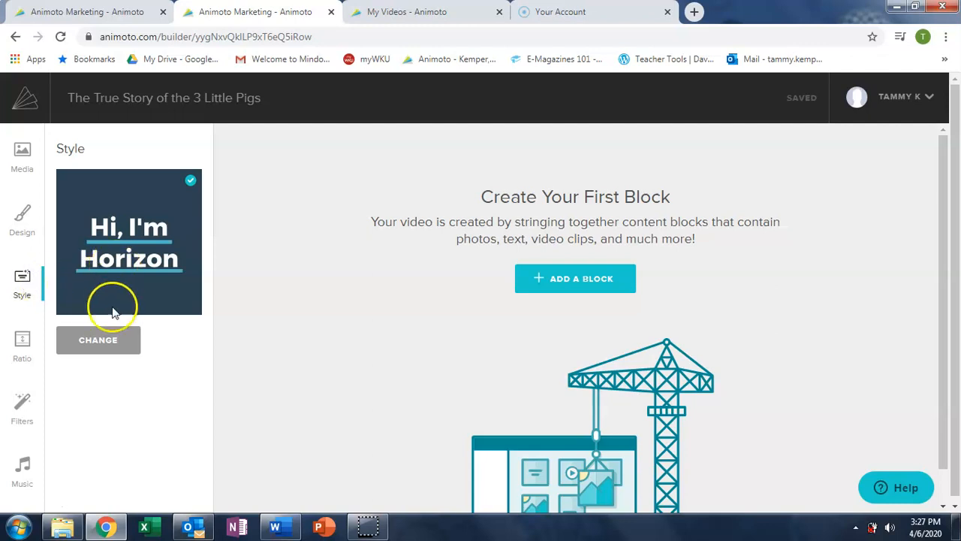
{"action": "left_click", "coordinate": [117, 340]}
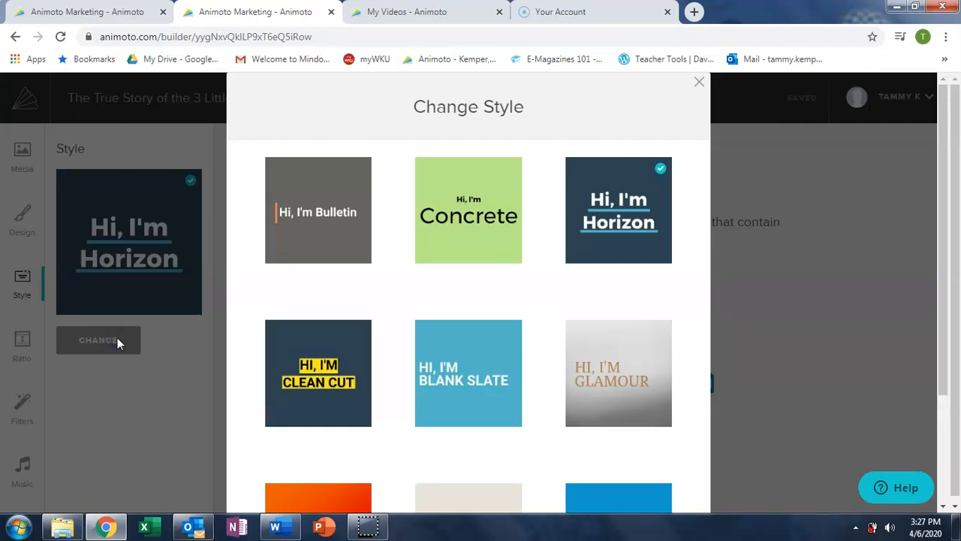
{"action": "left_click", "coordinate": [330, 375]}
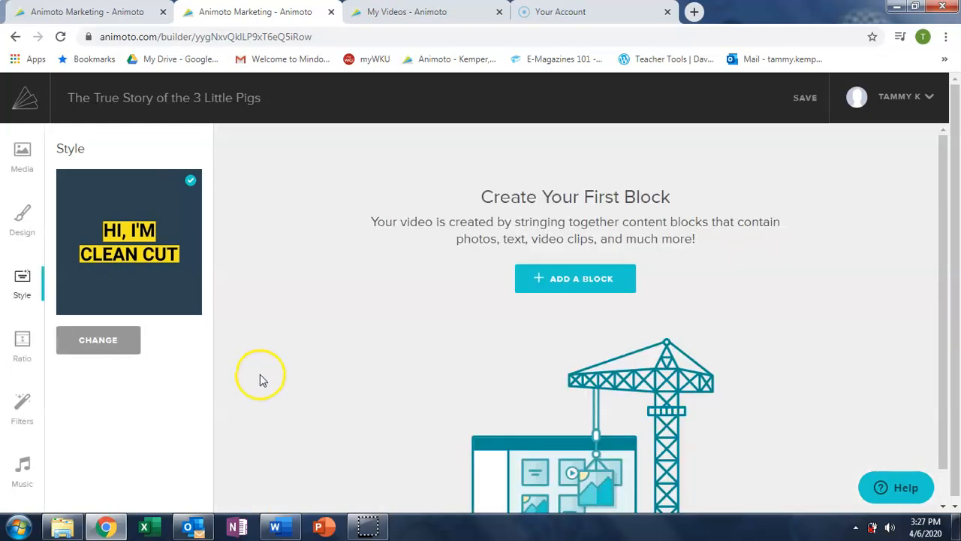
- Set the video's aspect ratio to Landscape (16:9)
{"action": "left_click", "coordinate": [22, 349]}
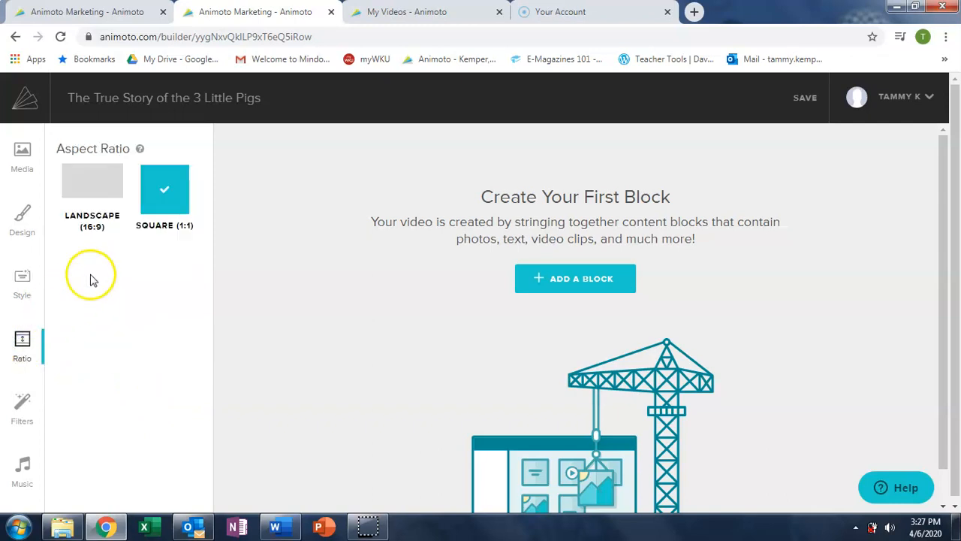
{"action": "mouse_move", "coordinate": [100, 197]}
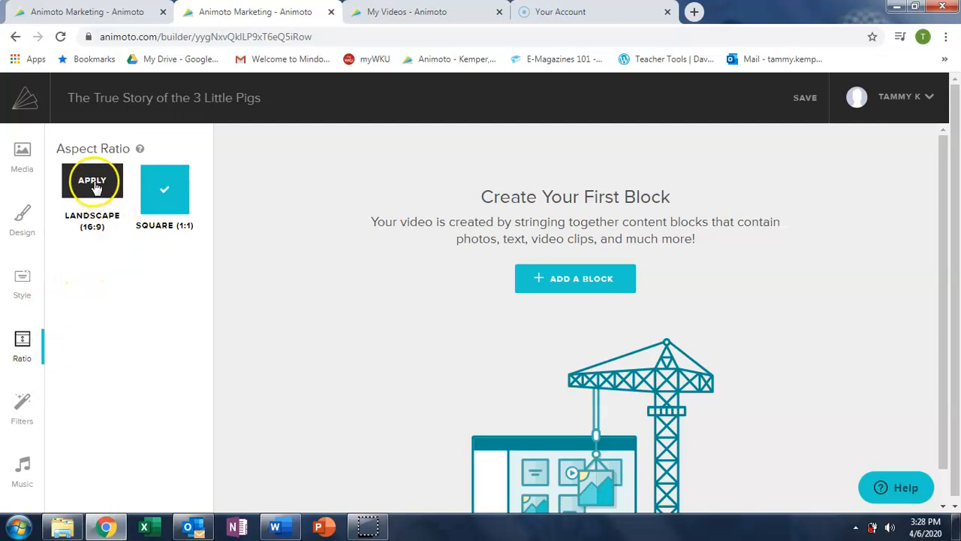
{"action": "left_click", "coordinate": [96, 185]}
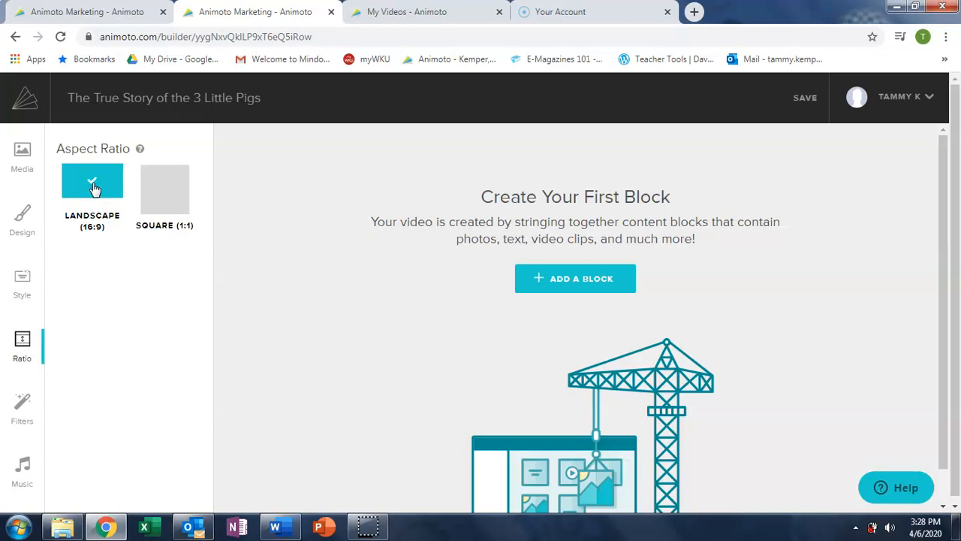
- Apply the Denim filter to the video and change its music to the song D Plus Seven
{"action": "left_click", "coordinate": [19, 413]}
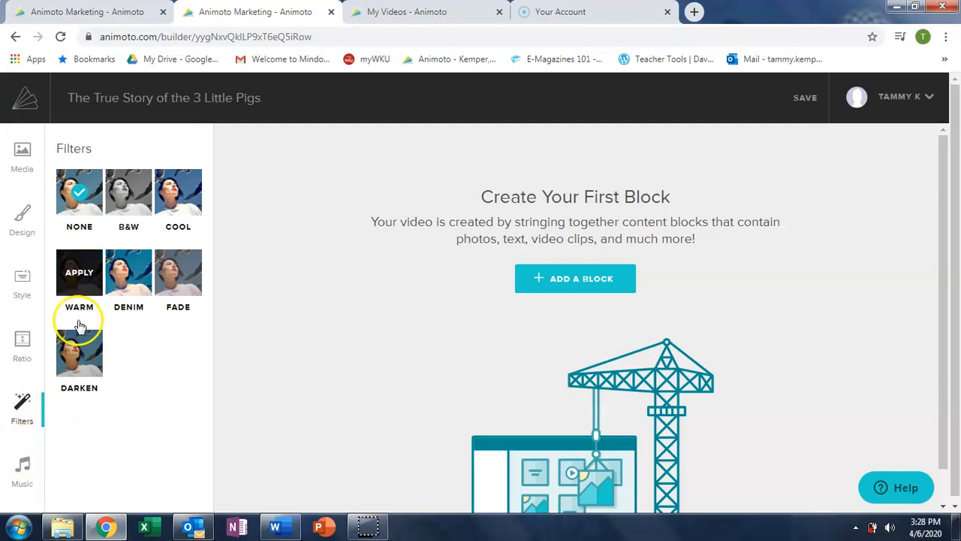
{"action": "left_click", "coordinate": [133, 282]}
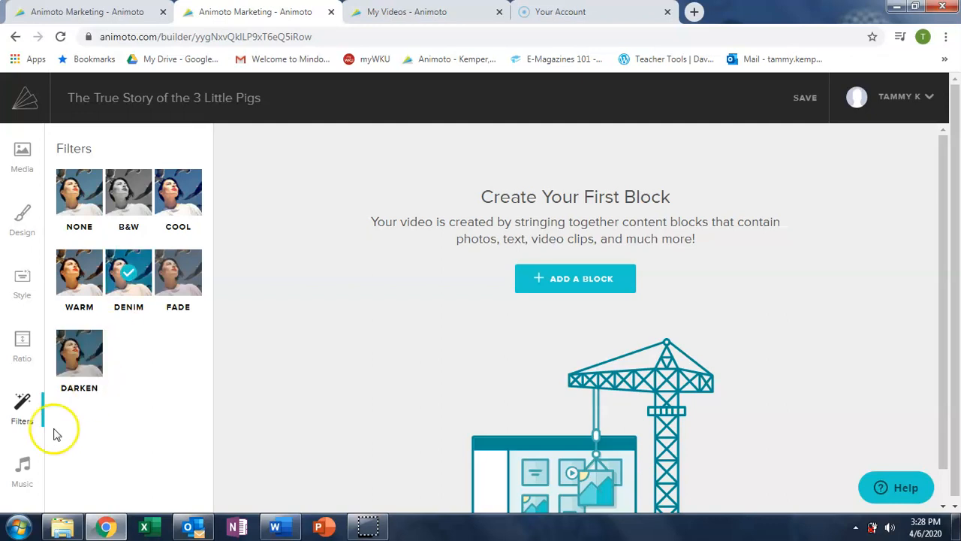
{"action": "left_click", "coordinate": [25, 466]}
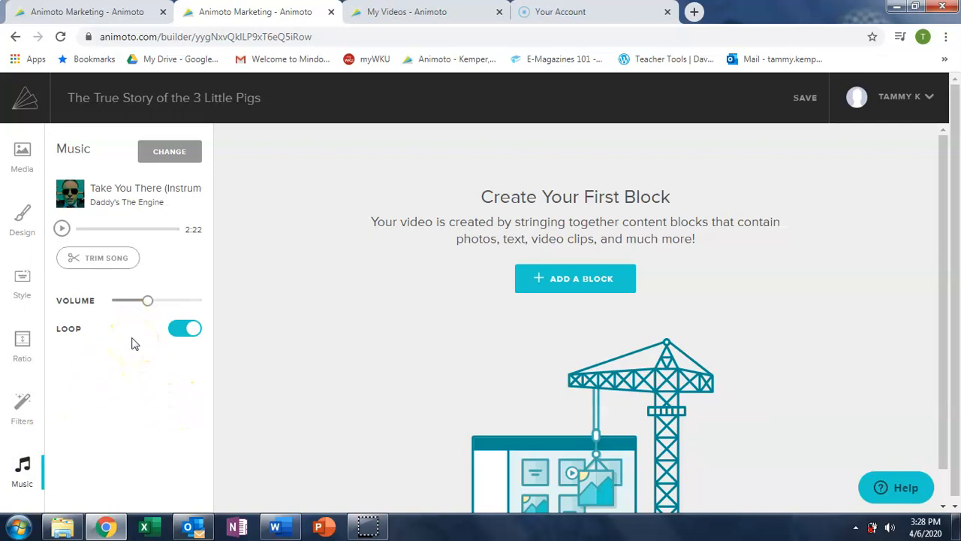
{"action": "left_click", "coordinate": [171, 154]}
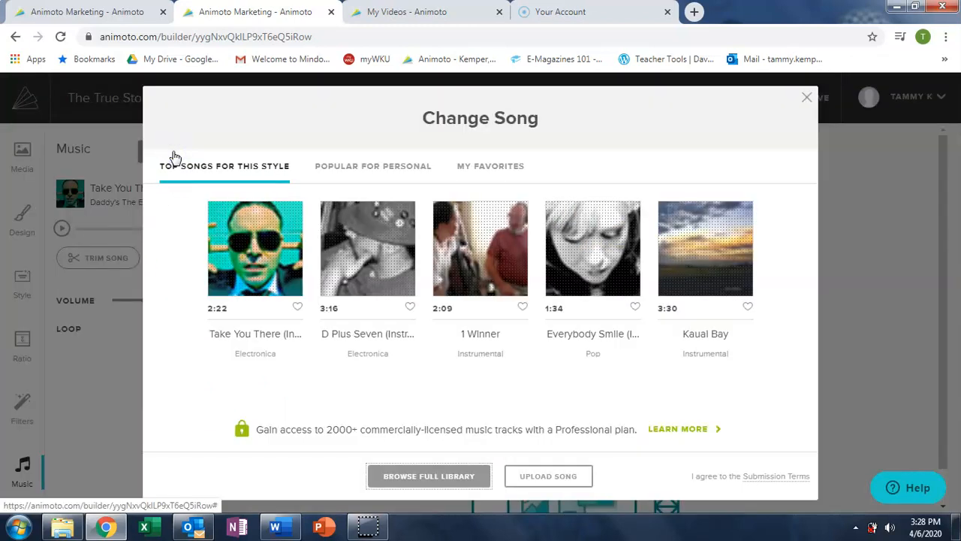
{"action": "mouse_move", "coordinate": [343, 279]}
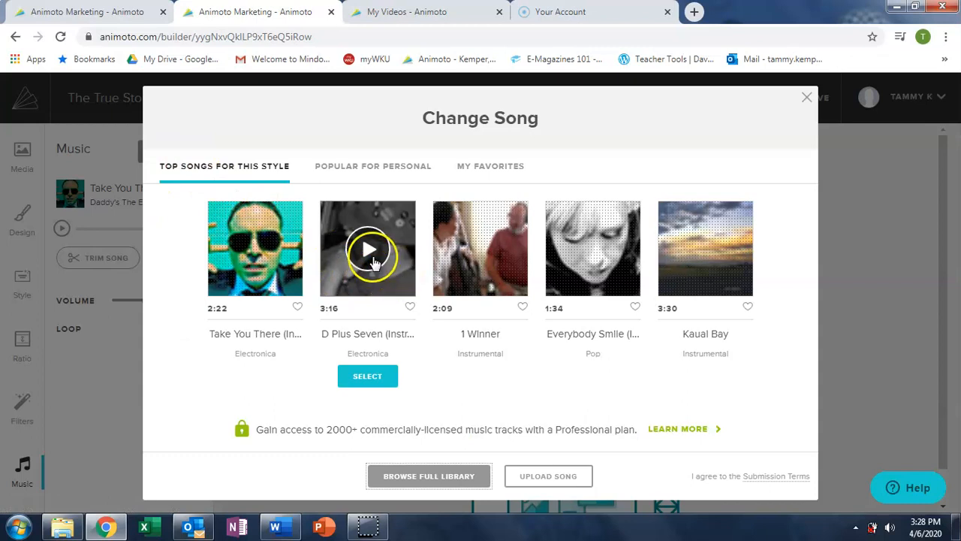
{"action": "left_click", "coordinate": [367, 376]}
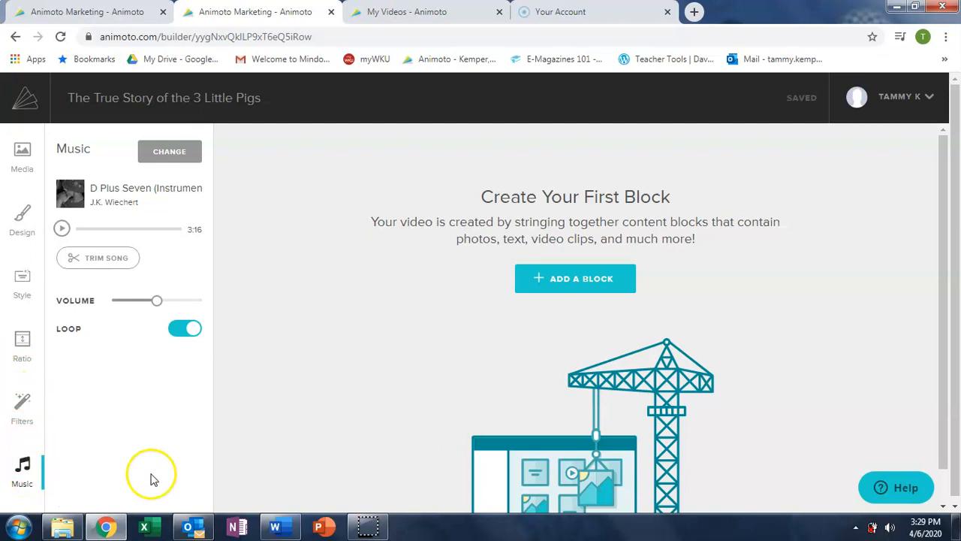
- Switch to Word to review the first scene of the True Story of Three Little Pigs book trailer storyboard, and return to Animoto
{"action": "left_click", "coordinate": [281, 532]}
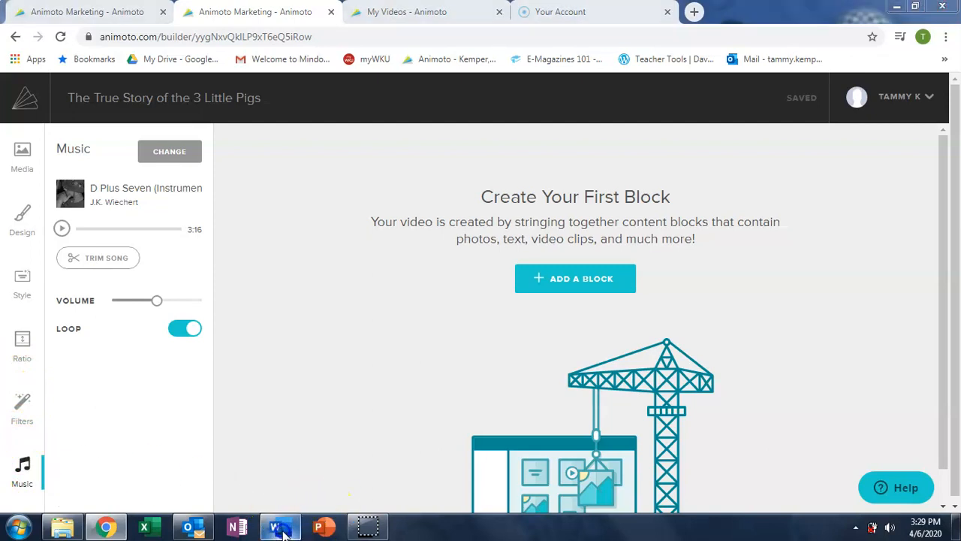
{"action": "left_click", "coordinate": [492, 304]}
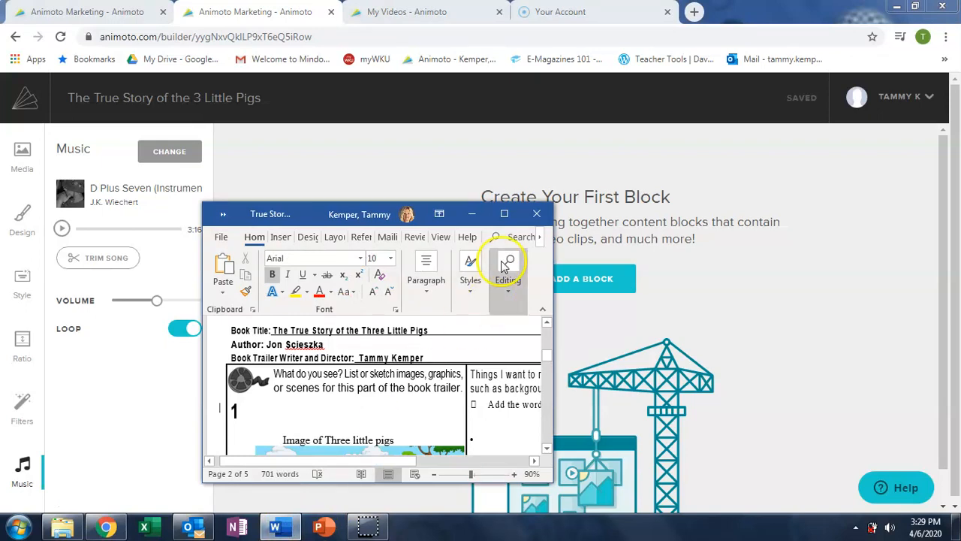
{"action": "left_click", "coordinate": [504, 214]}
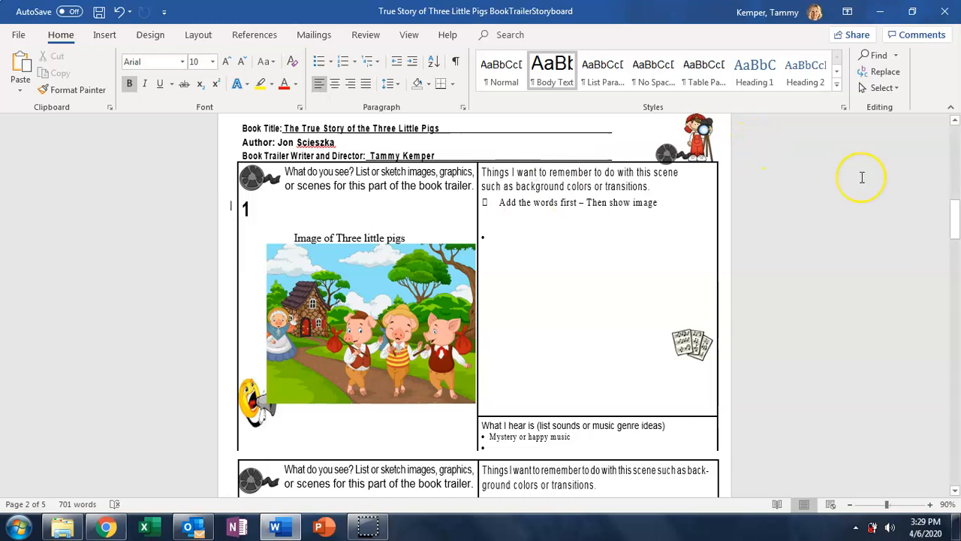
{"action": "left_click", "coordinate": [880, 11]}
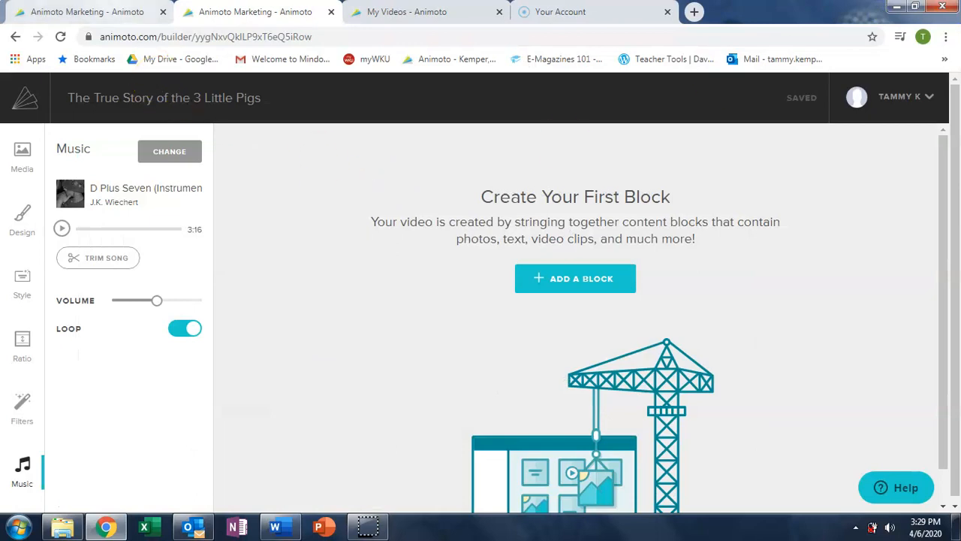
- Switch to the other open Three Little Pigs project and upload the Straw house and True Story pictures from the 1 Animoto folder
{"action": "left_click", "coordinate": [114, 12]}
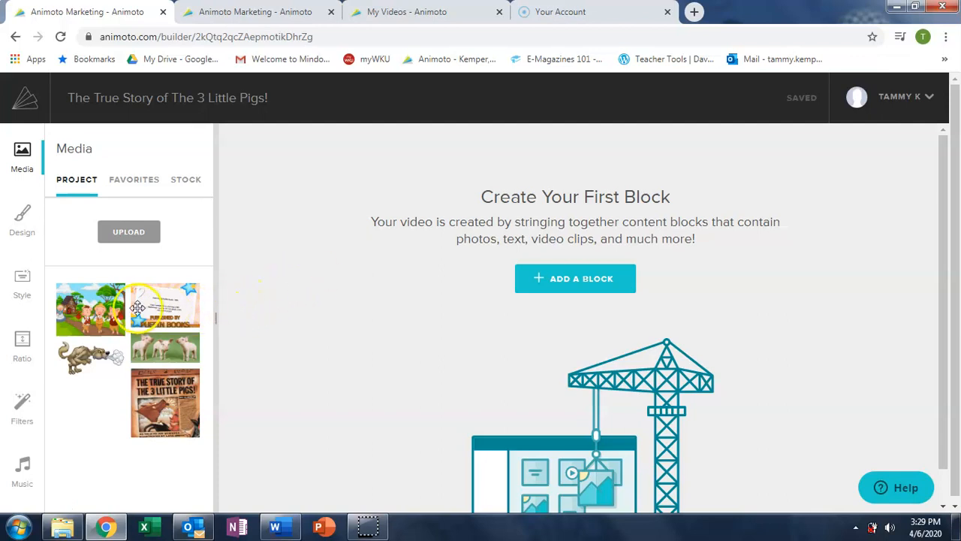
{"action": "left_click", "coordinate": [143, 239]}
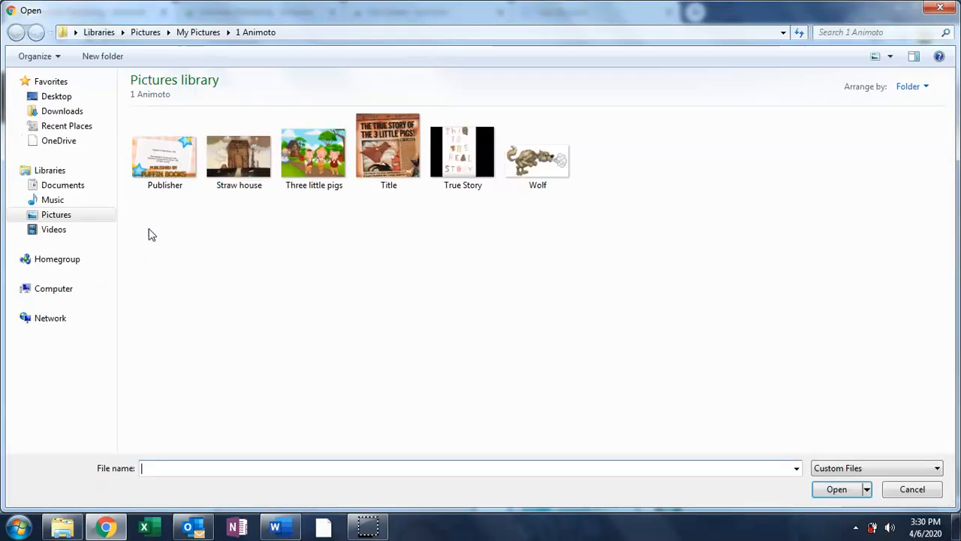
{"action": "left_click", "coordinate": [161, 225]}
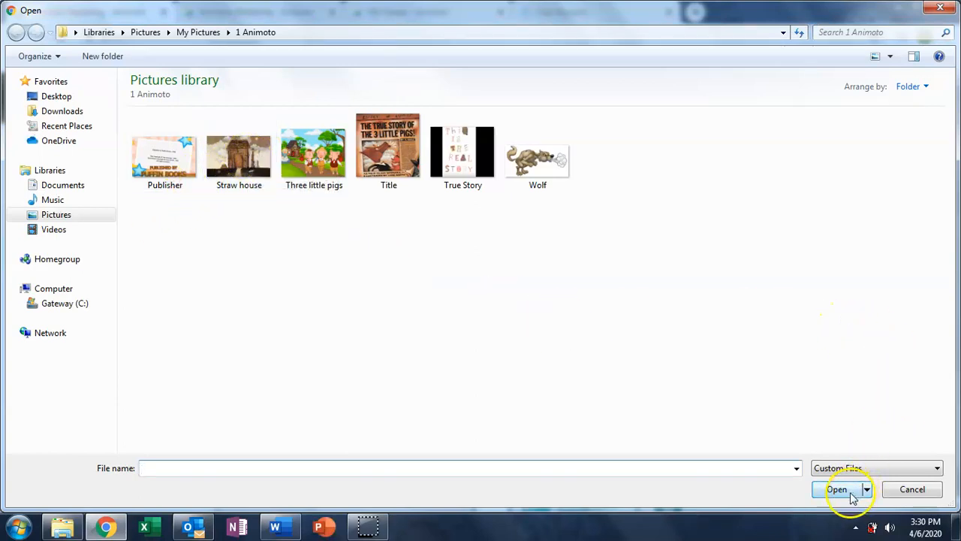
{"action": "left_click", "coordinate": [436, 273]}
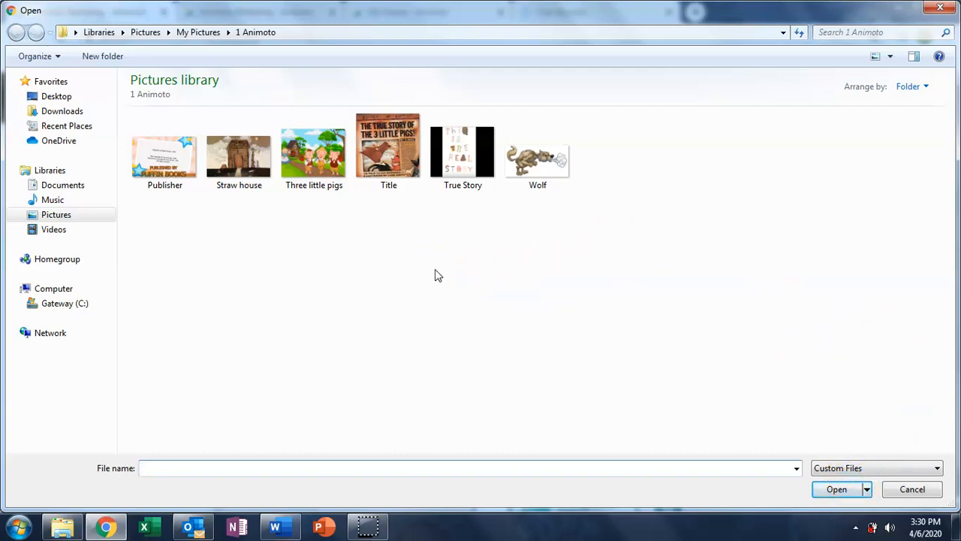
{"action": "left_click", "coordinate": [241, 163]}
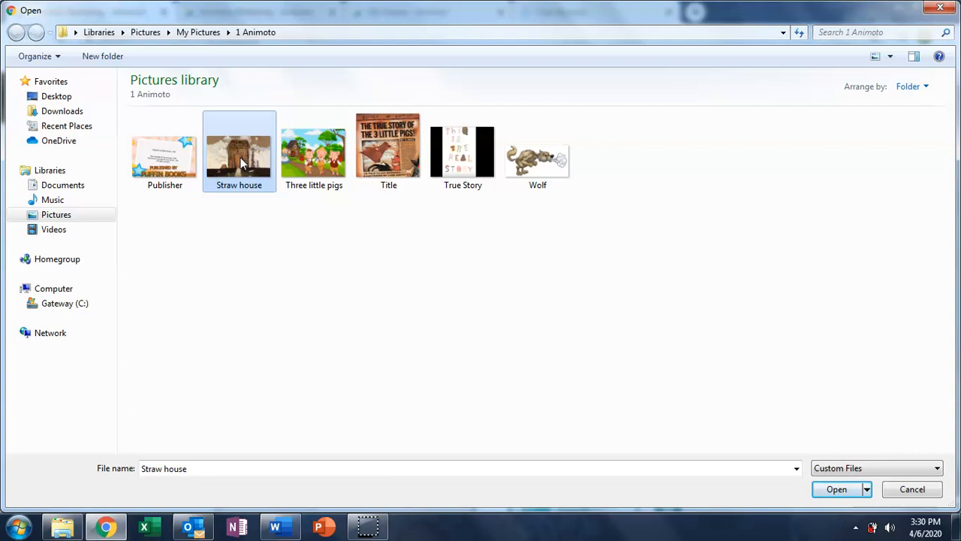
{"action": "left_click", "coordinate": [467, 158], "text": "ctrl"}
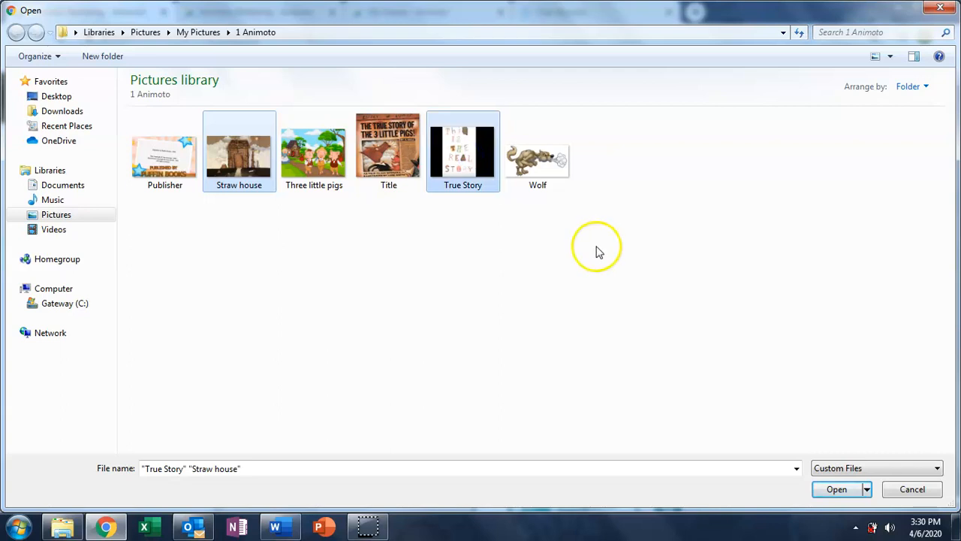
{"action": "left_click", "coordinate": [834, 489]}
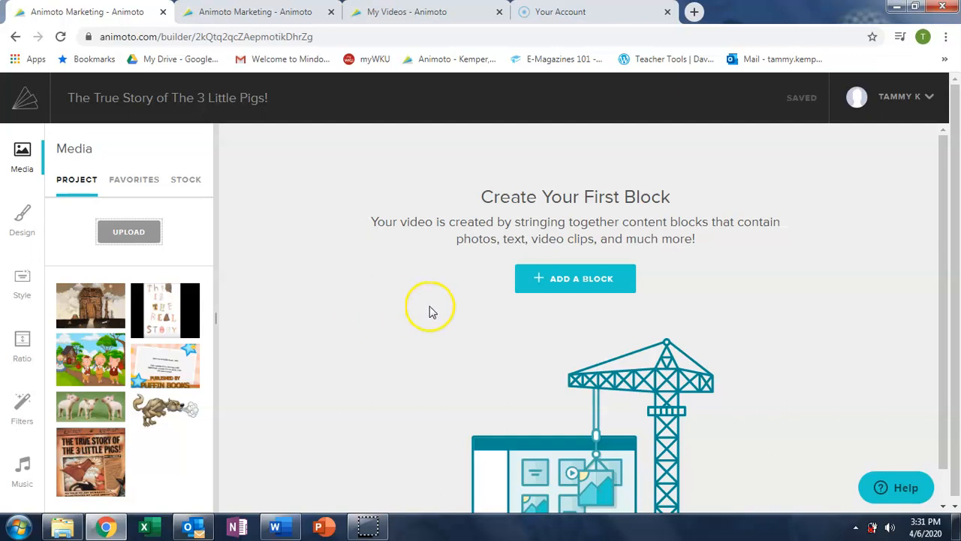
- Review the available block types and fill the storyboard with the three little pigs, publisher, straw house, True Story, book cover, piglets and wolf pictures
{"action": "left_click", "coordinate": [544, 286]}
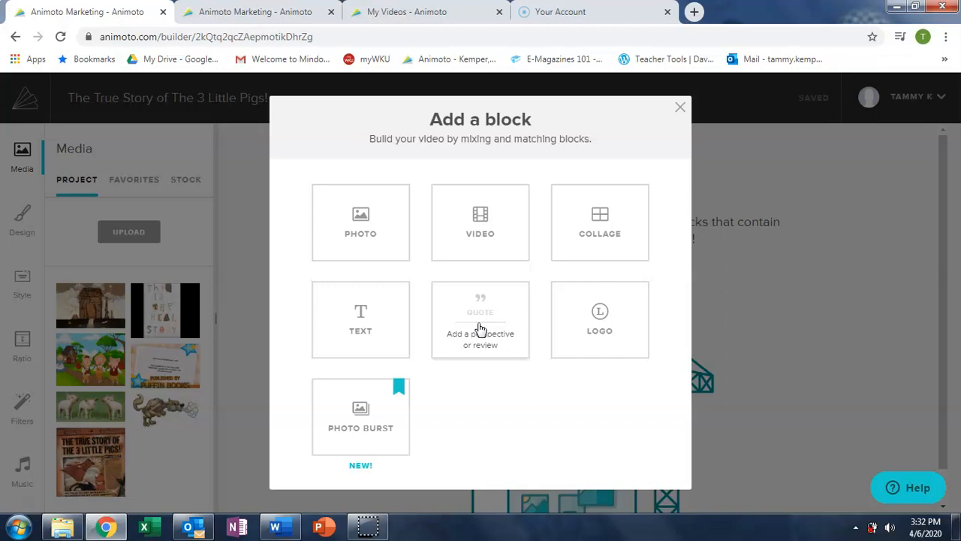
{"action": "left_click", "coordinate": [680, 110]}
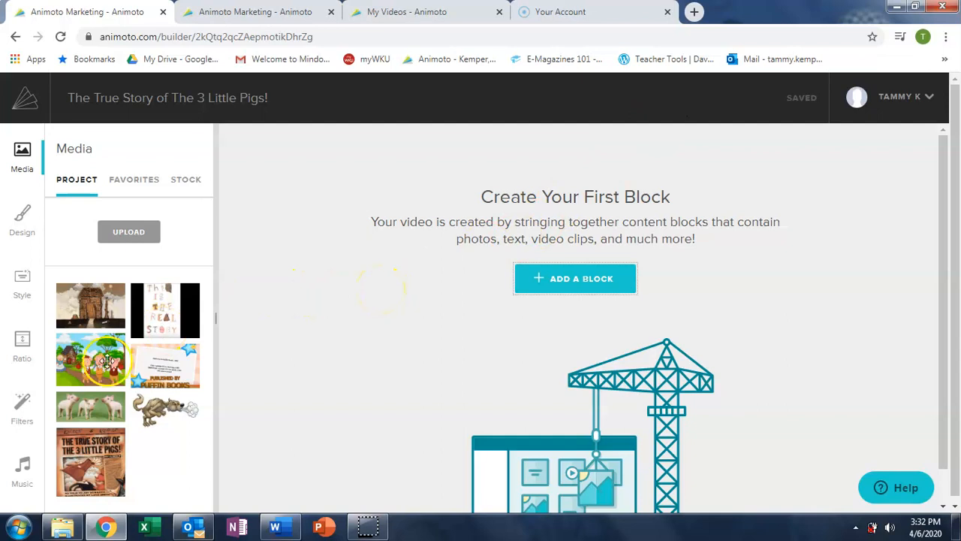
{"action": "left_click_drag", "start_coordinate": [85, 367], "coordinate": [343, 309]}
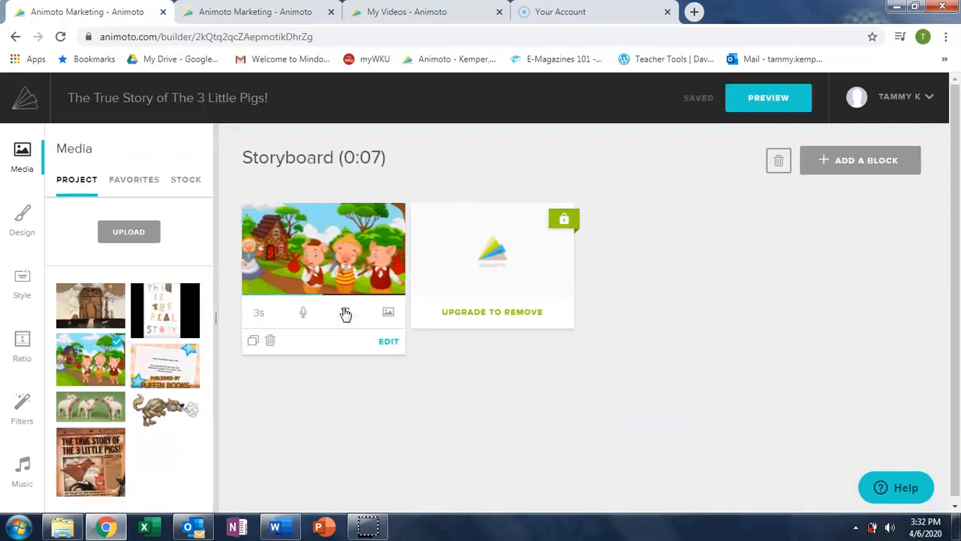
{"action": "left_click_drag", "start_coordinate": [175, 363], "coordinate": [494, 255]}
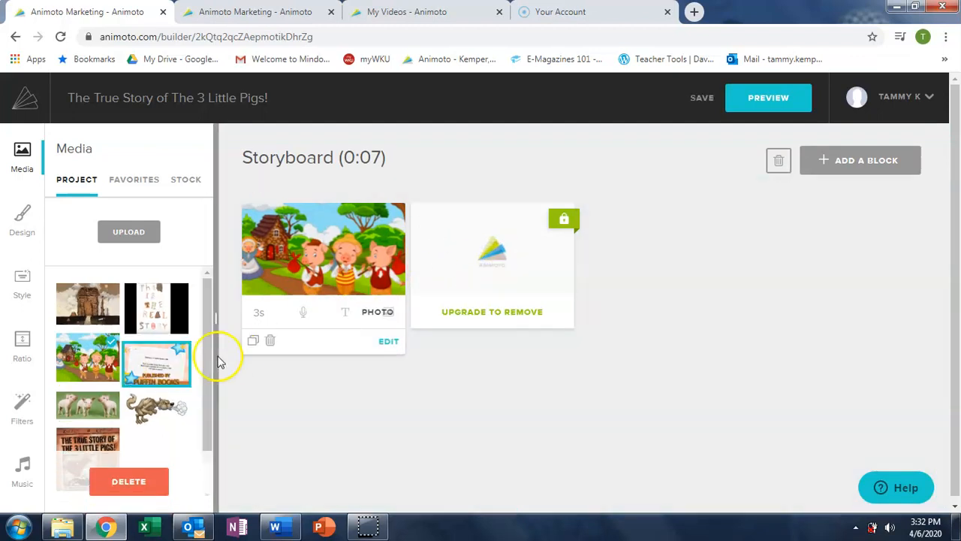
{"action": "left_click_drag", "start_coordinate": [169, 361], "coordinate": [672, 268]}
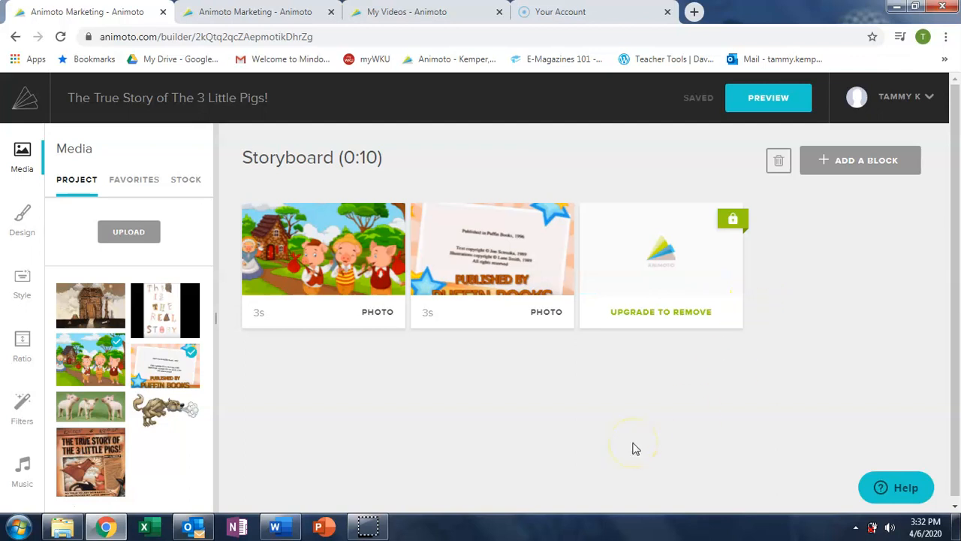
{"action": "left_click_drag", "start_coordinate": [85, 301], "coordinate": [453, 380]}
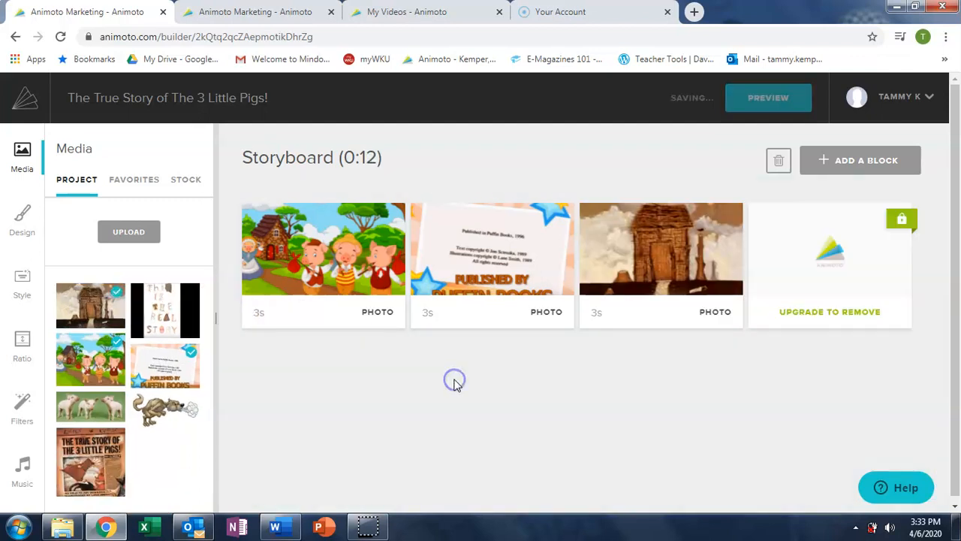
{"action": "left_click_drag", "start_coordinate": [165, 309], "coordinate": [359, 417]}
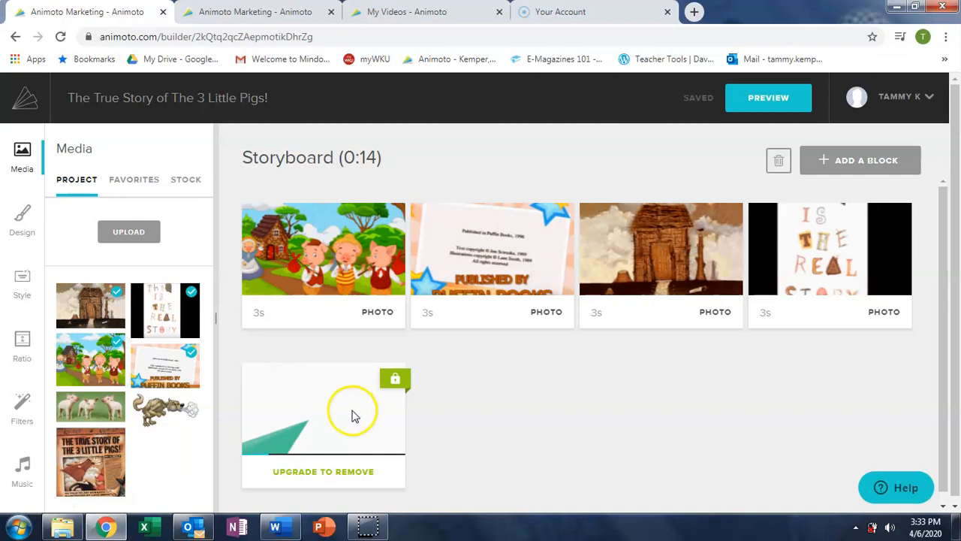
{"action": "left_click_drag", "start_coordinate": [107, 468], "coordinate": [504, 399]}
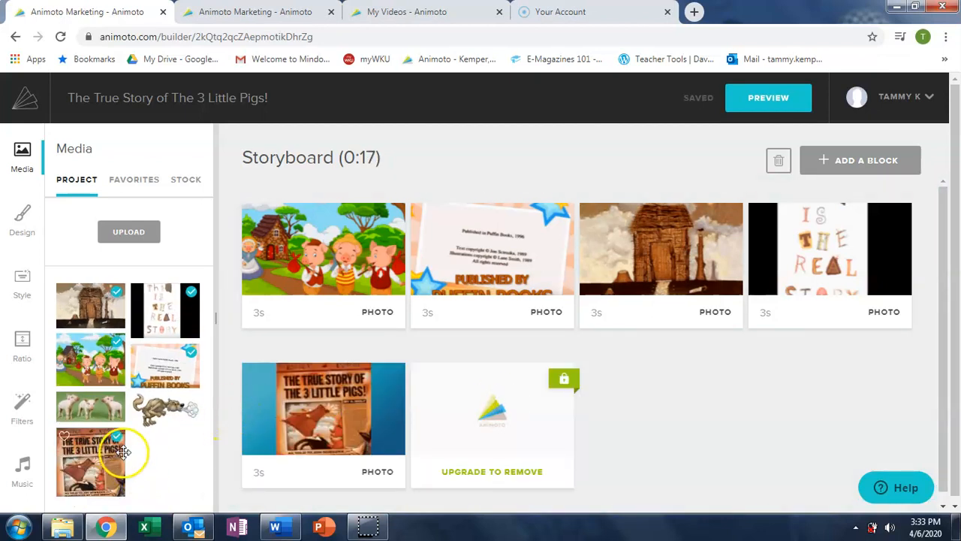
{"action": "left_click_drag", "start_coordinate": [89, 407], "coordinate": [671, 408]}
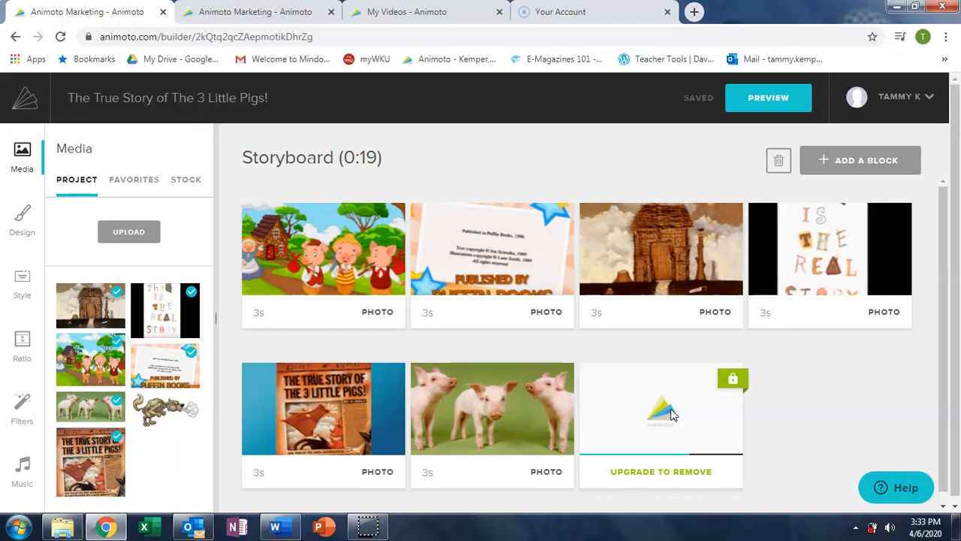
{"action": "left_click_drag", "start_coordinate": [166, 409], "coordinate": [834, 391]}
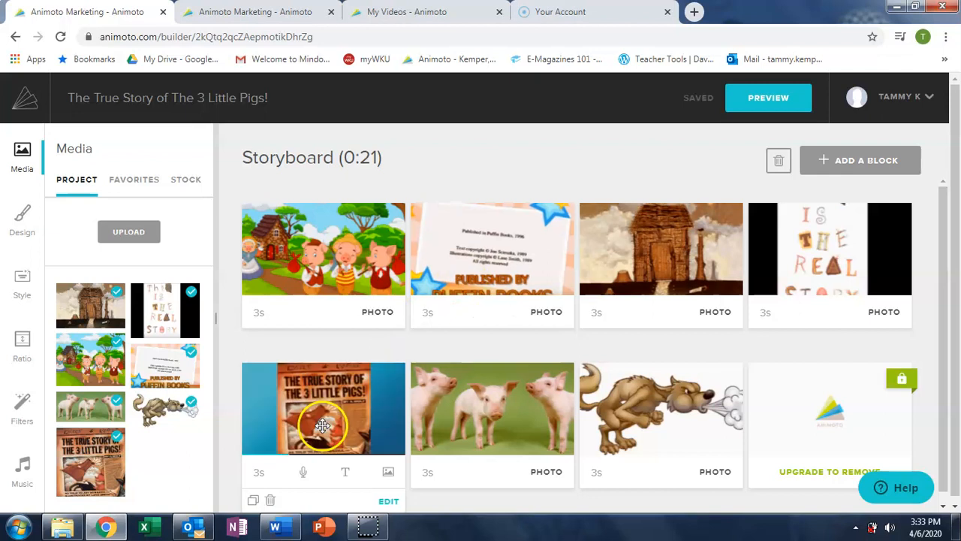
- Reorder the storyboard so the book cover block is second and the publisher block is fourth
{"action": "left_click_drag", "start_coordinate": [321, 427], "coordinate": [450, 312]}
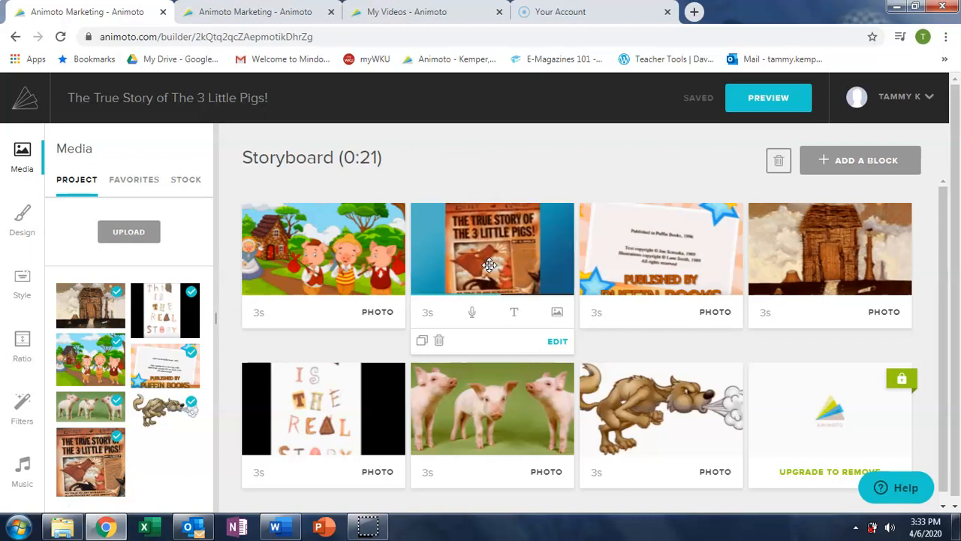
{"action": "left_click", "coordinate": [672, 234]}
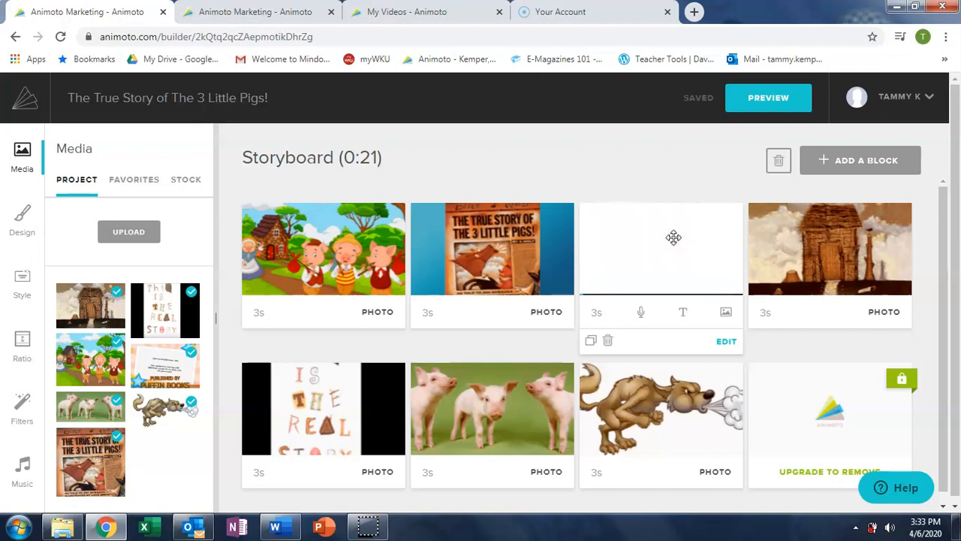
{"action": "left_click_drag", "start_coordinate": [675, 239], "coordinate": [861, 239]}
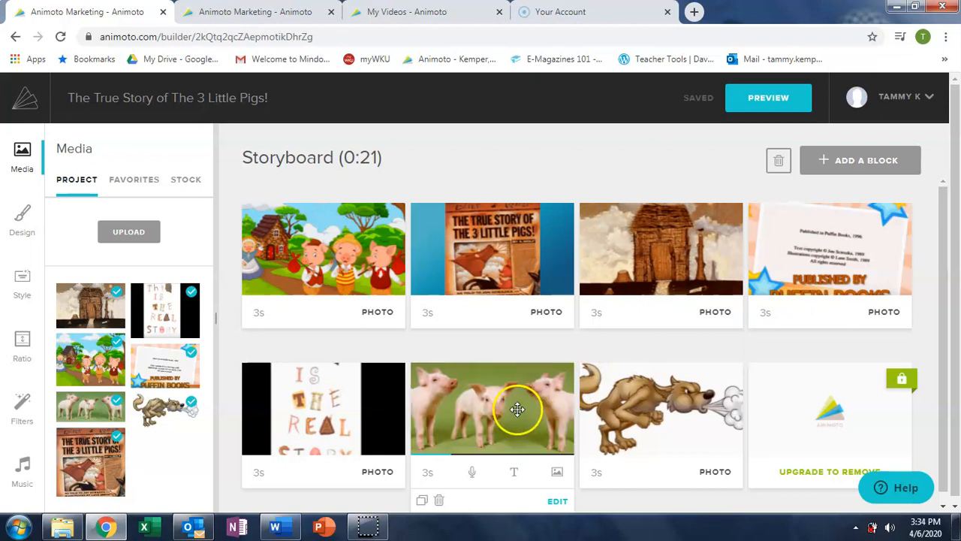
- Look over the editor and the title and subtitle fields of the piglets photo block
{"action": "left_click", "coordinate": [557, 502]}
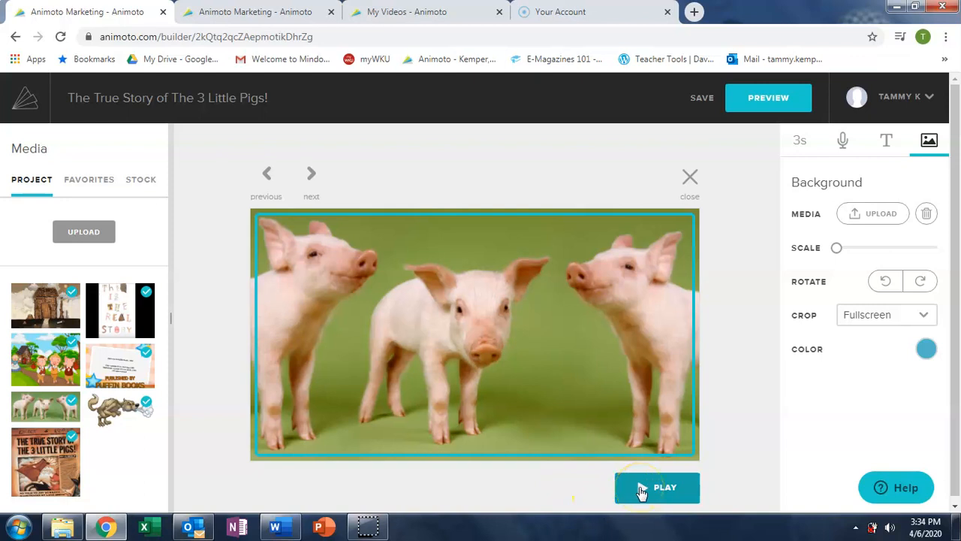
{"action": "left_click", "coordinate": [690, 180]}
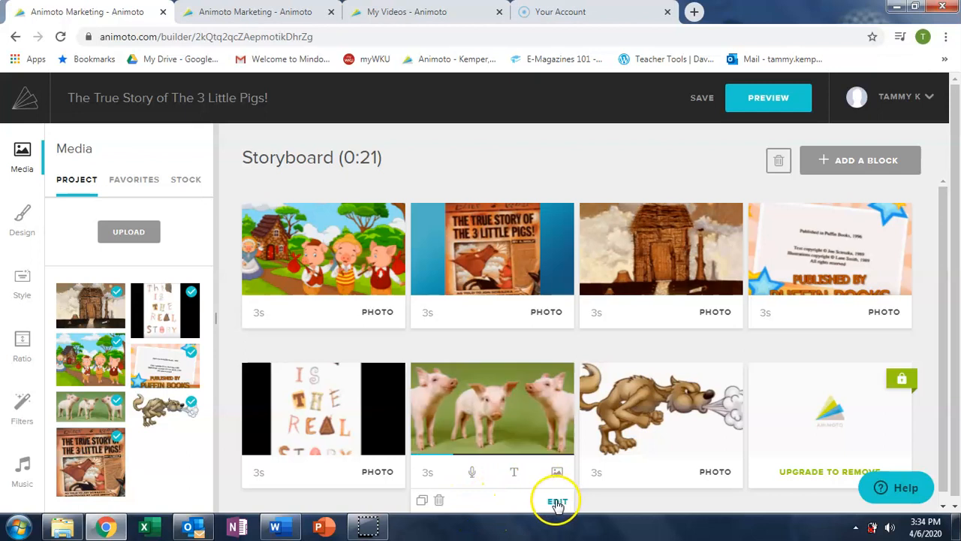
{"action": "left_click", "coordinate": [515, 473]}
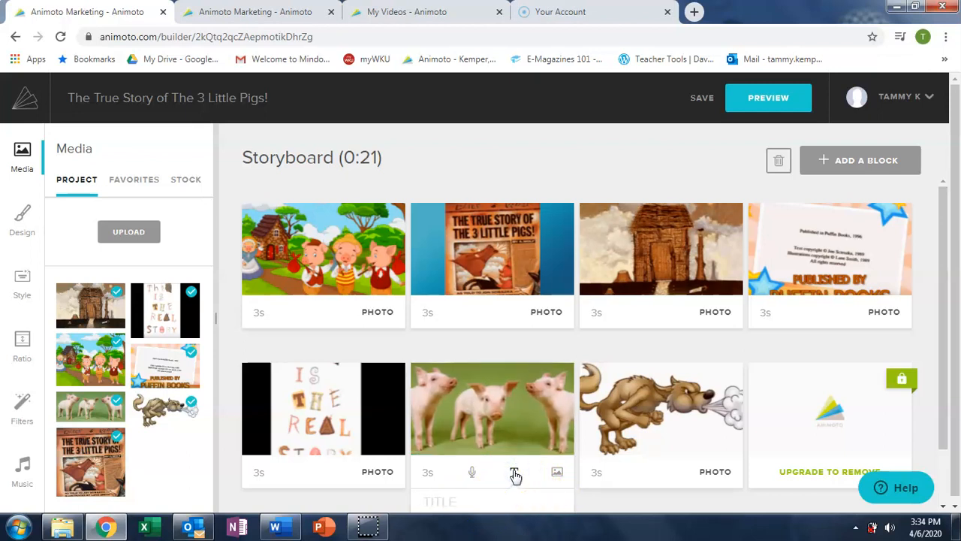
{"action": "left_click_drag", "start_coordinate": [944, 353], "coordinate": [952, 422]}
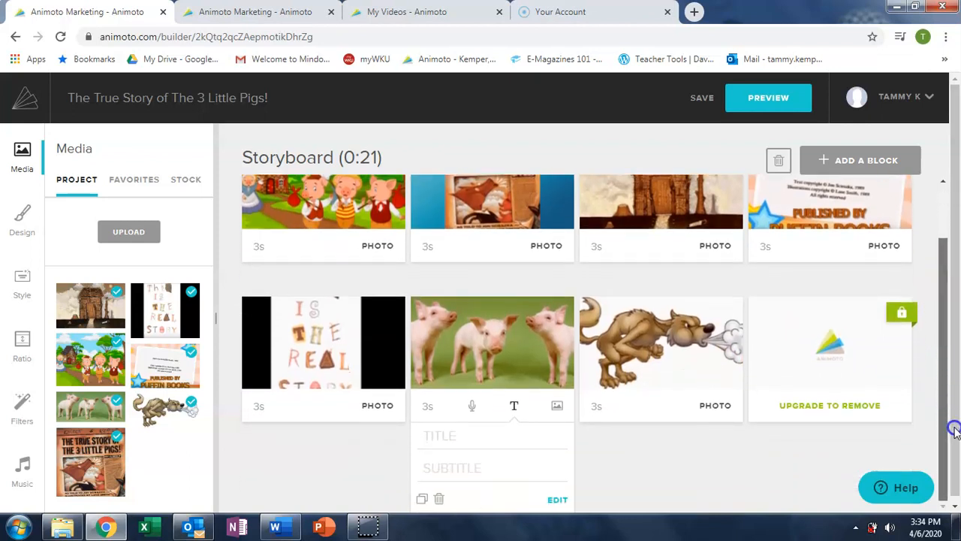
- Delete the piglets photo block and add the piglets picture again as the last photo in the storyboard
{"action": "left_click", "coordinate": [439, 500]}
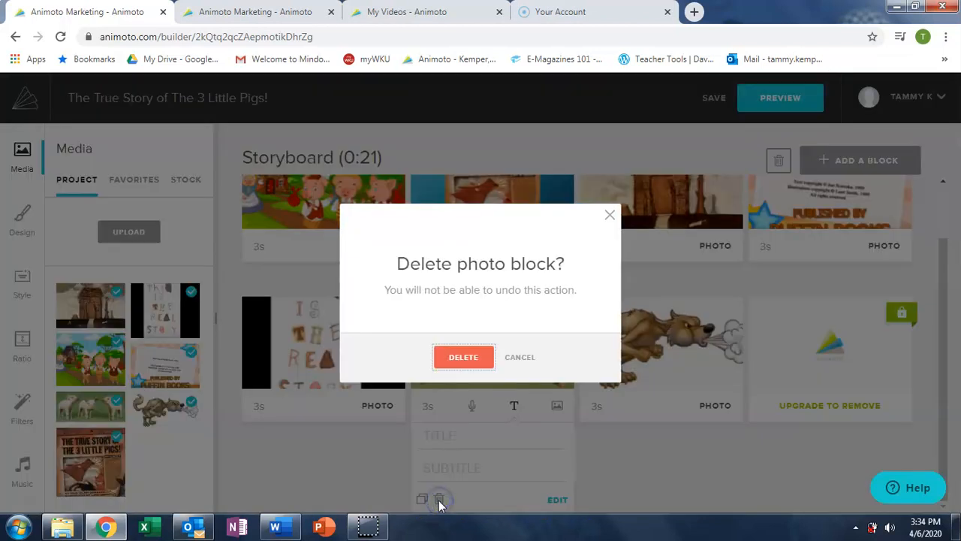
{"action": "left_click", "coordinate": [473, 359]}
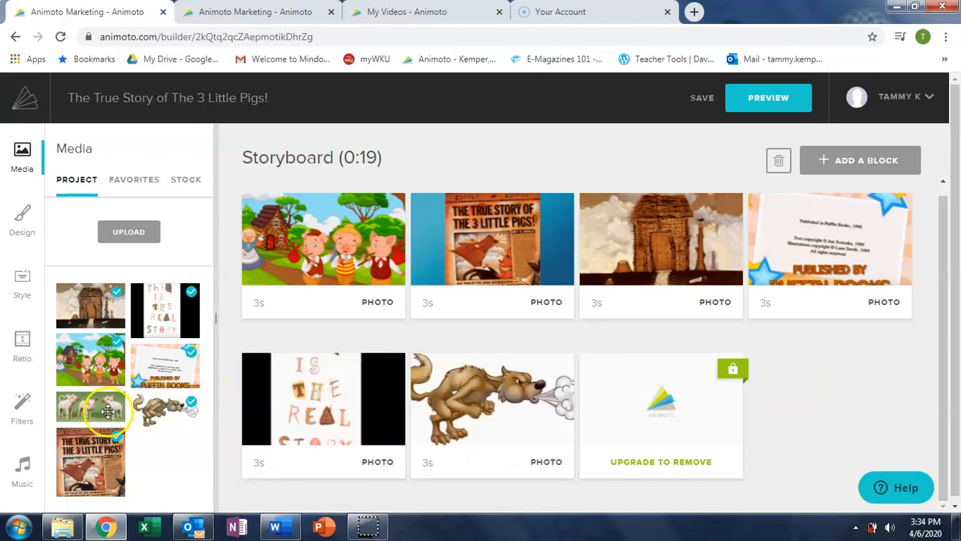
{"action": "left_click_drag", "start_coordinate": [107, 410], "coordinate": [826, 389]}
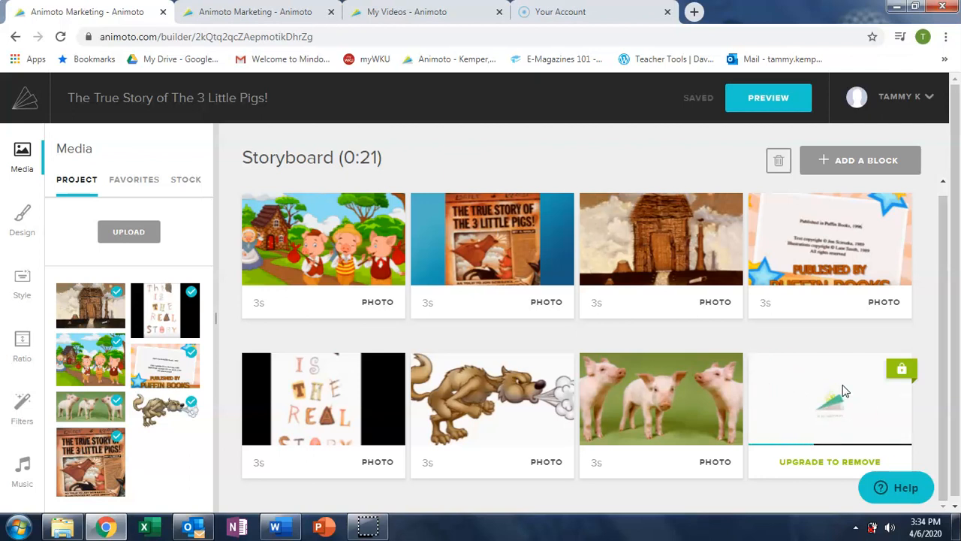
- Try the title "The 3 Little Pigs" on the three little pigs photo block, and clear it again
{"action": "mouse_move", "coordinate": [527, 254]}
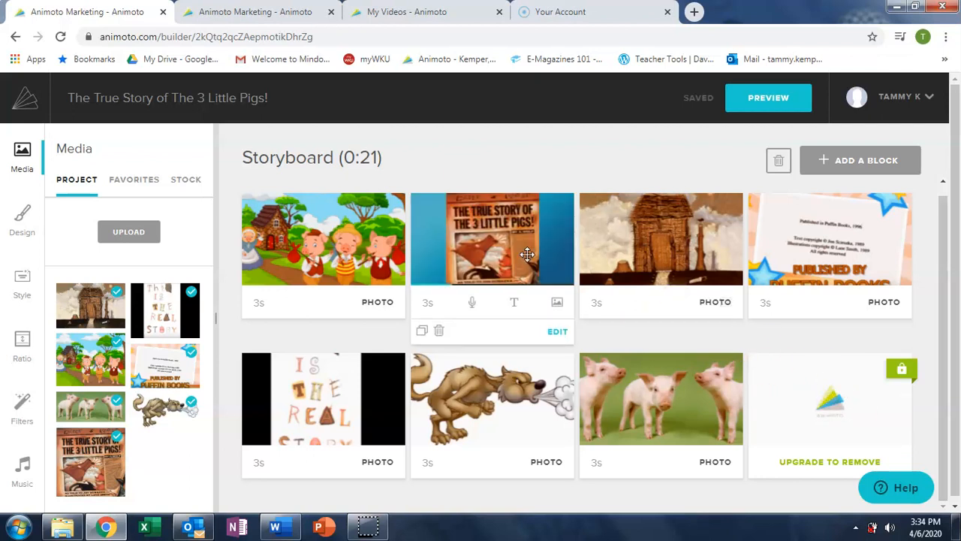
{"action": "left_click", "coordinate": [363, 252]}
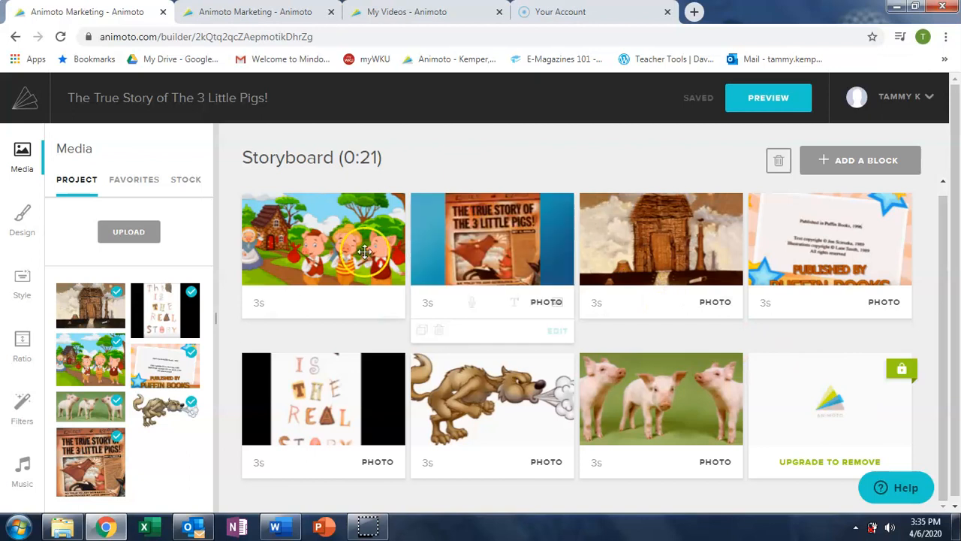
{"action": "mouse_move", "coordinate": [363, 252]}
{"action": "left_click", "coordinate": [346, 308]}
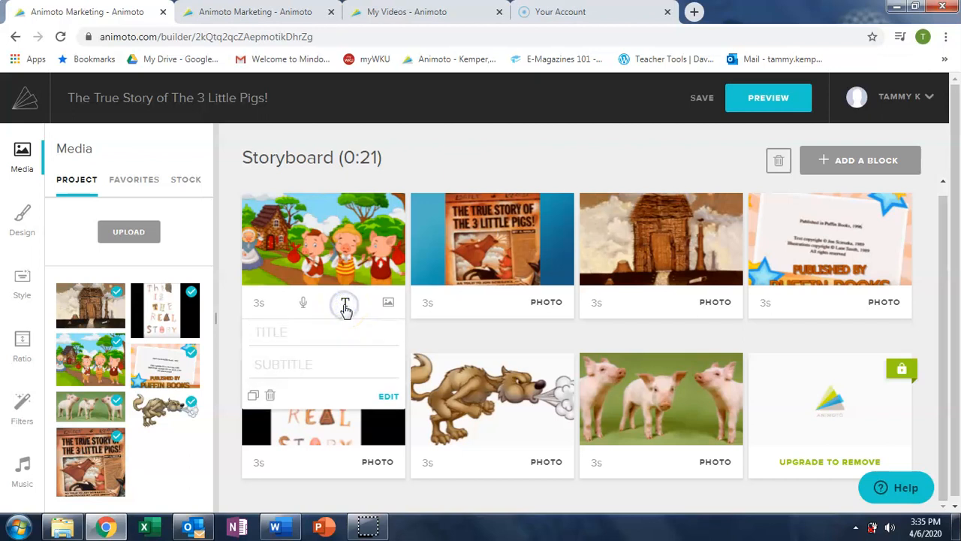
{"action": "left_click", "coordinate": [319, 330]}
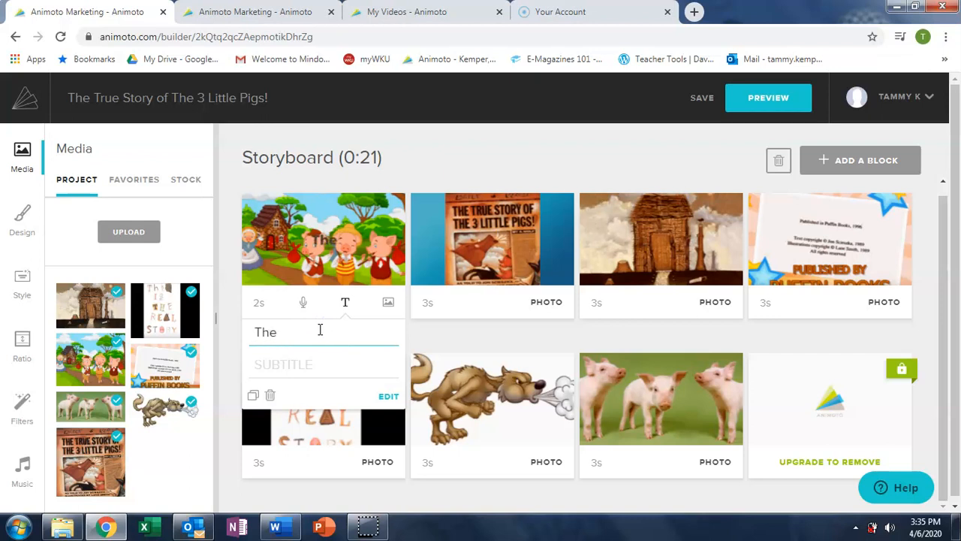
{"action": "type", "text": "The 3 Ligg"}
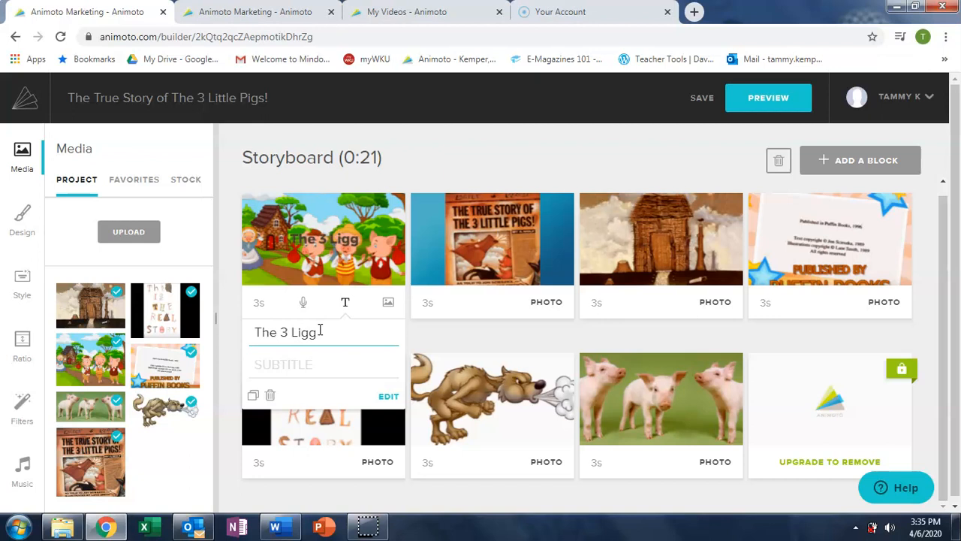
{"action": "key", "text": "BackSpace"}
{"action": "key", "text": "BackSpace"}
{"action": "type", "text": "ttle"}
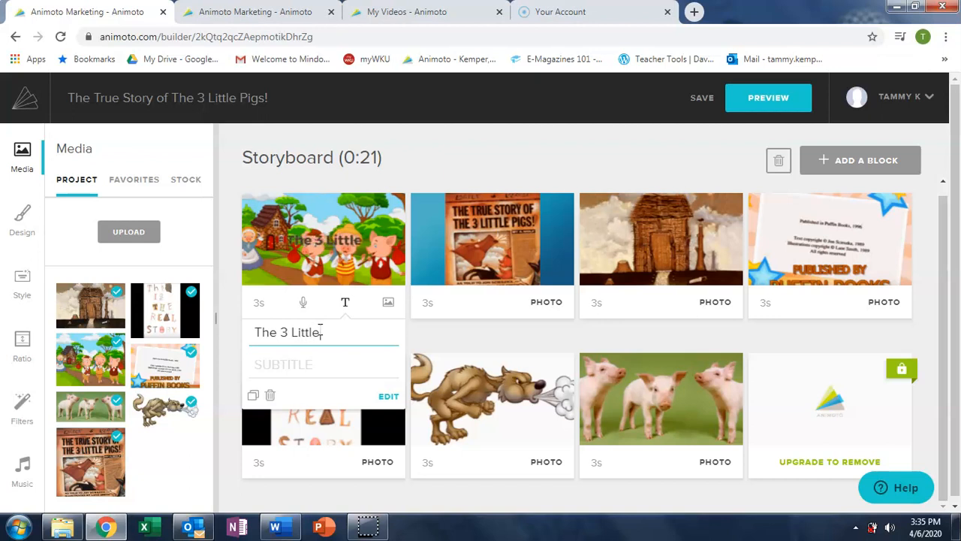
{"action": "type", "text": " Pigs"}
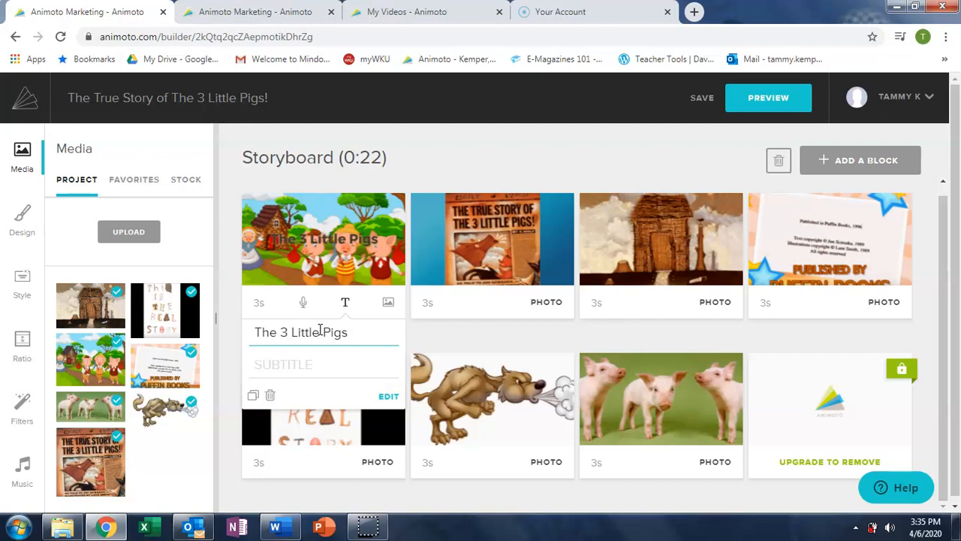
{"action": "key", "text": "BackSpace"}
{"action": "key", "text": "BackSpace"}
{"action": "key", "text": "BackSpace"}
{"action": "key", "text": "BackSpace"}
{"action": "key", "text": "BackSpace"}
{"action": "key", "text": "BackSpace"}
{"action": "key", "text": "BackSpace"}
{"action": "key", "text": "BackSpace"}
{"action": "key", "text": "BackSpace"}
{"action": "key", "text": "BackSpace"}
{"action": "key", "text": "BackSpace"}
{"action": "key", "text": "BackSpace"}
{"action": "key", "text": "BackSpace"}
{"action": "key", "text": "BackSpace"}
{"action": "key", "text": "BackSpace"}
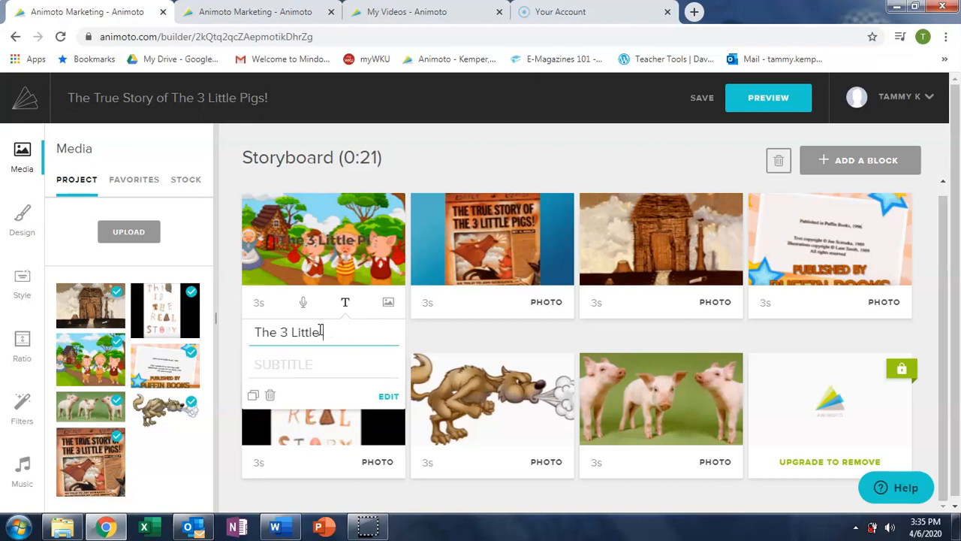
- Give the three little pigs photo block the subtitle "The 3 Little Pigs"
{"action": "left_click", "coordinate": [307, 362]}
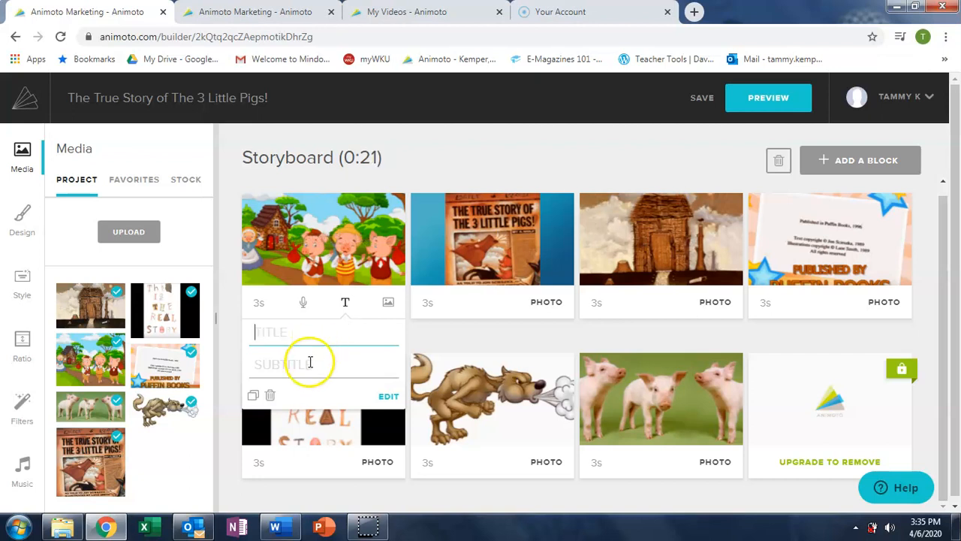
{"action": "type", "text": "The 3"}
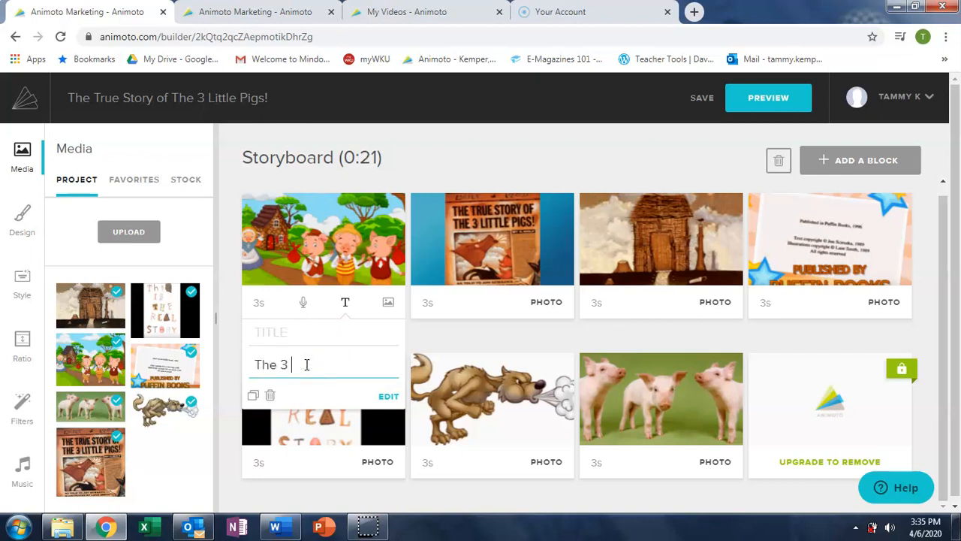
{"action": "type", "text": " Little Pigs"}
{"action": "left_click", "coordinate": [443, 341]}
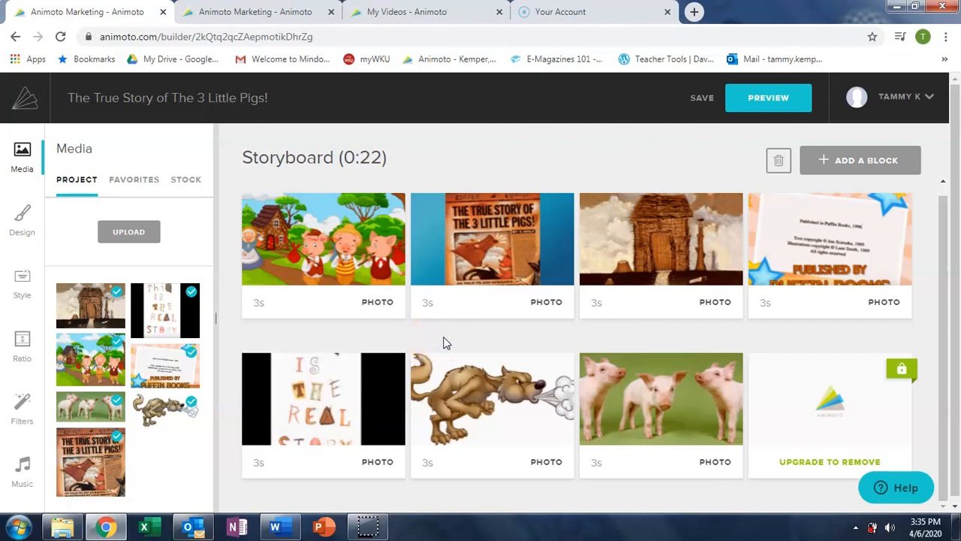
- Add a text block reading "What do you think of when you see this image" to the storyboard
{"action": "mouse_move", "coordinate": [328, 308]}
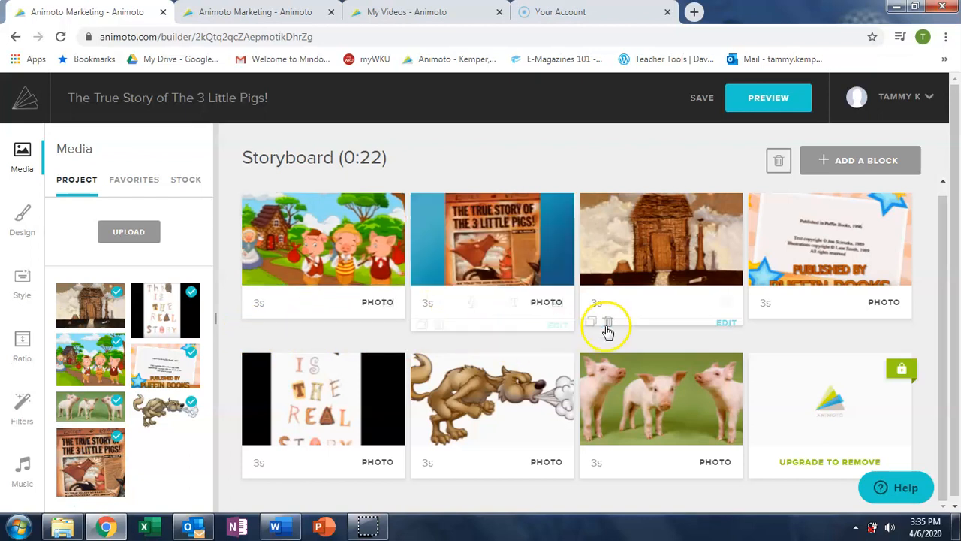
{"action": "mouse_move", "coordinate": [620, 335]}
{"action": "mouse_move", "coordinate": [353, 253]}
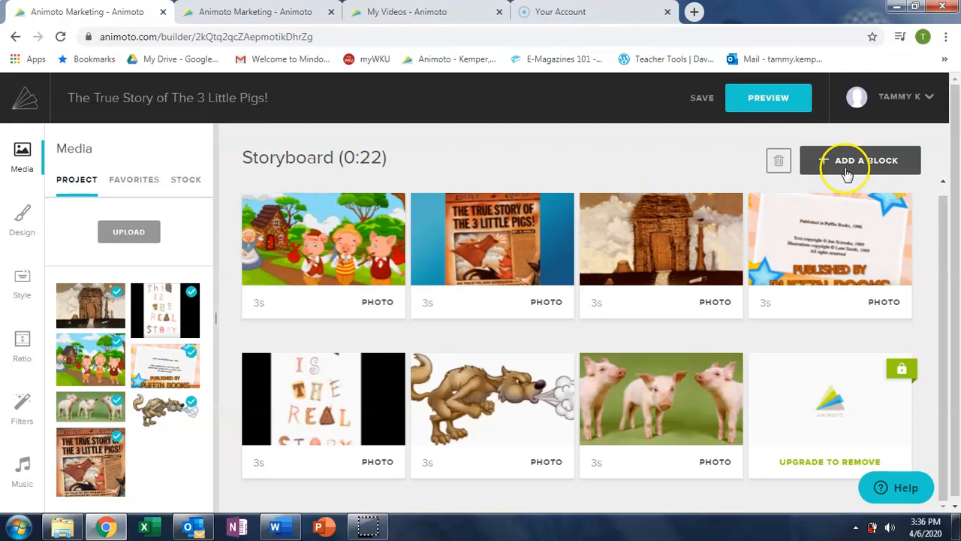
{"action": "left_click", "coordinate": [821, 164]}
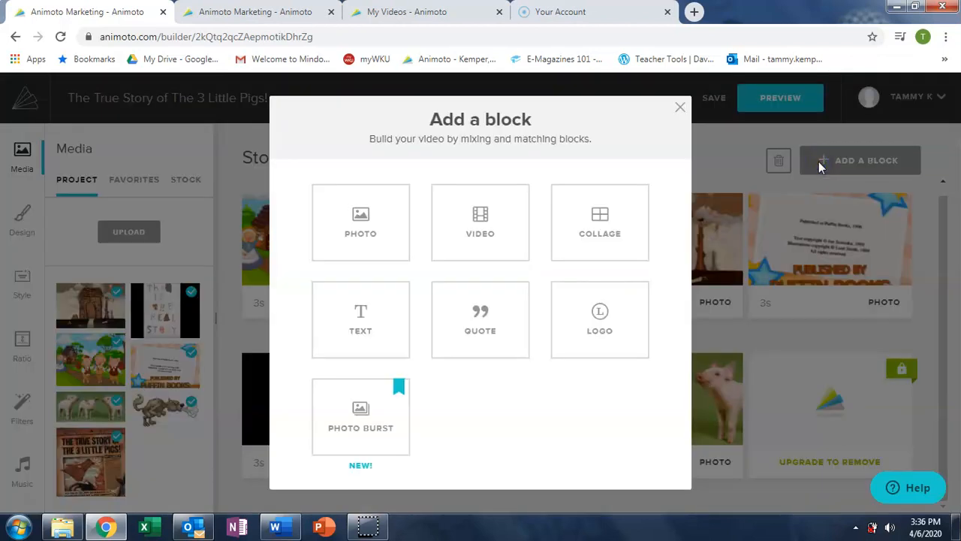
{"action": "left_click", "coordinate": [361, 320]}
{"action": "left_click", "coordinate": [356, 292]}
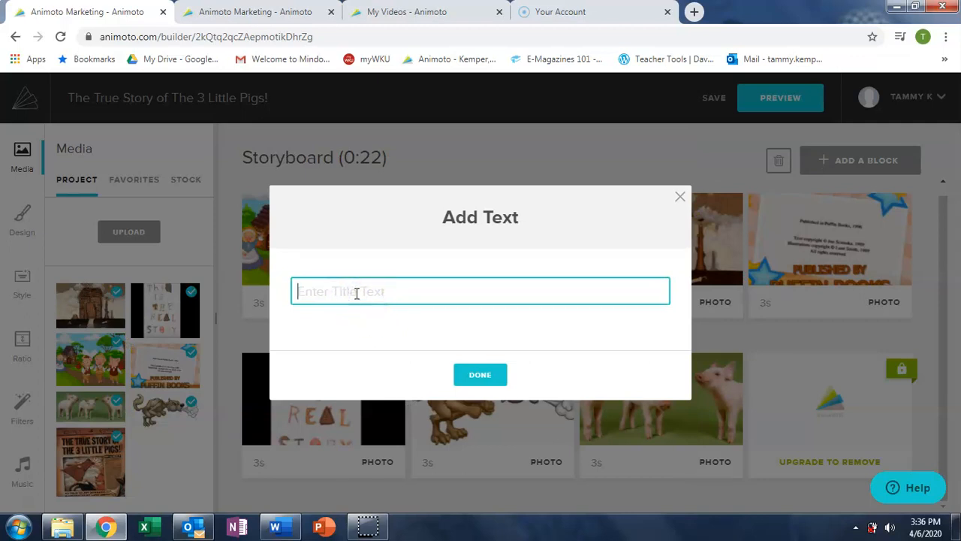
{"action": "type", "text": "What do you think of when you see this image"}
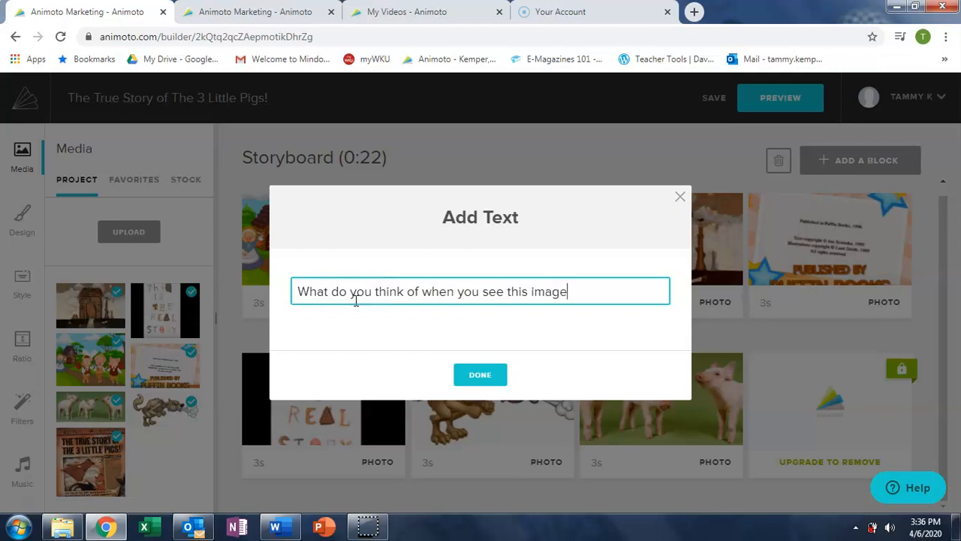
{"action": "left_click", "coordinate": [478, 377]}
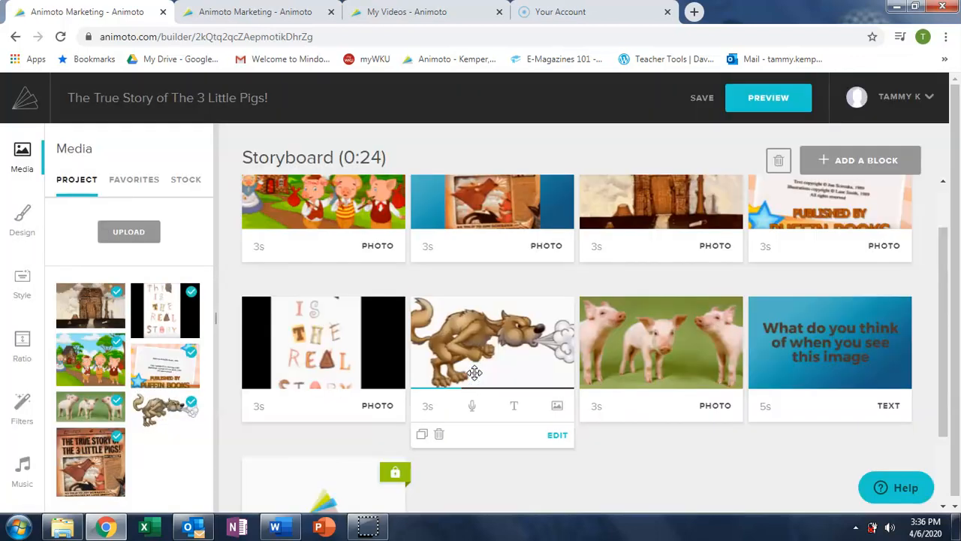
- Move the "What do you think of when you see this image" text block to the start of the storyboard
{"action": "left_click_drag", "start_coordinate": [940, 383], "coordinate": [936, 338]}
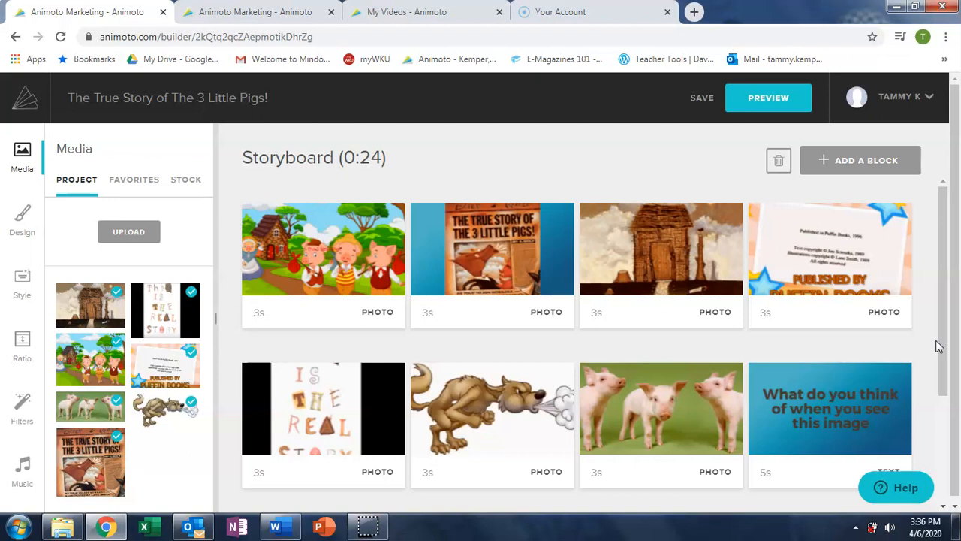
{"action": "left_click", "coordinate": [901, 375]}
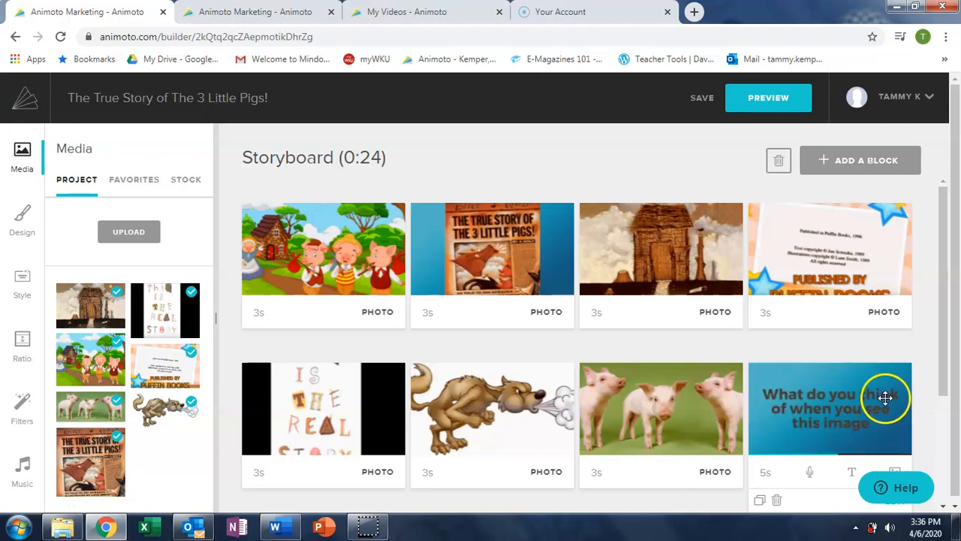
{"action": "left_click_drag", "start_coordinate": [885, 399], "coordinate": [379, 239]}
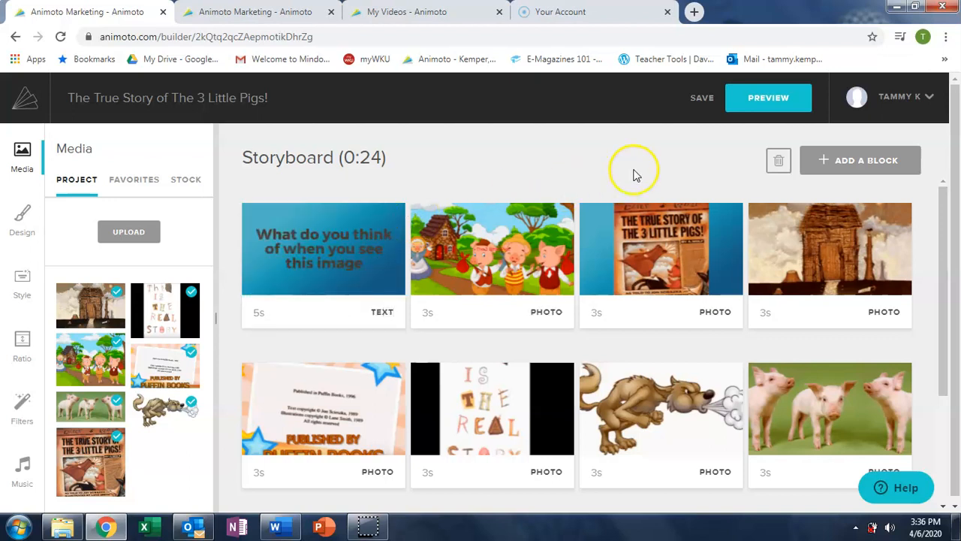
- Preview the video, return to editing, and check the title and subtitle of the three little pigs photo block
{"action": "left_click", "coordinate": [747, 108]}
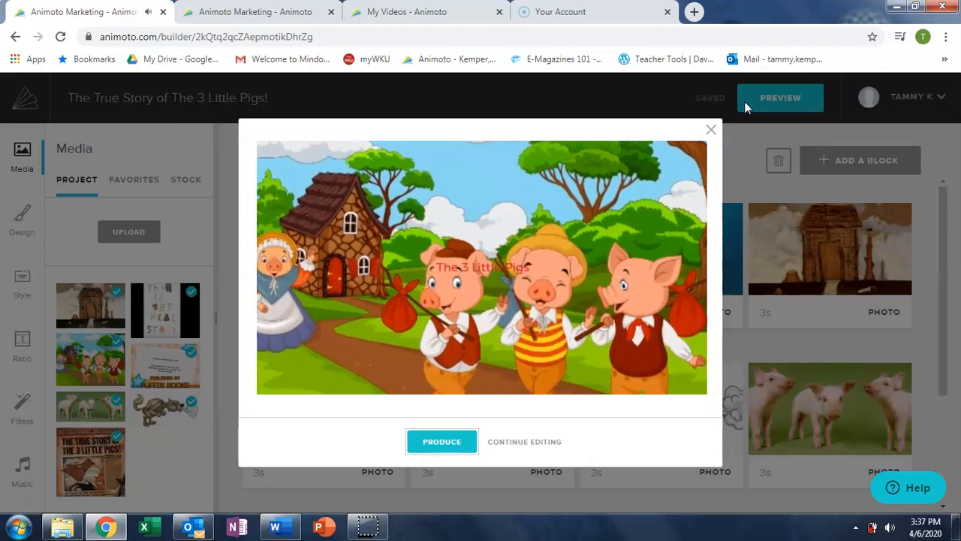
{"action": "left_click", "coordinate": [729, 124]}
{"action": "left_click", "coordinate": [540, 444]}
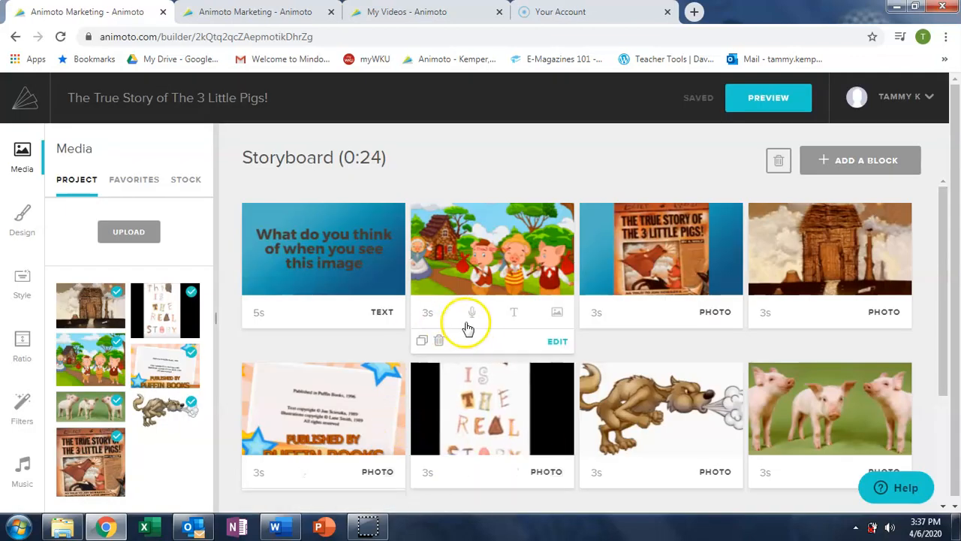
{"action": "left_click", "coordinate": [514, 315]}
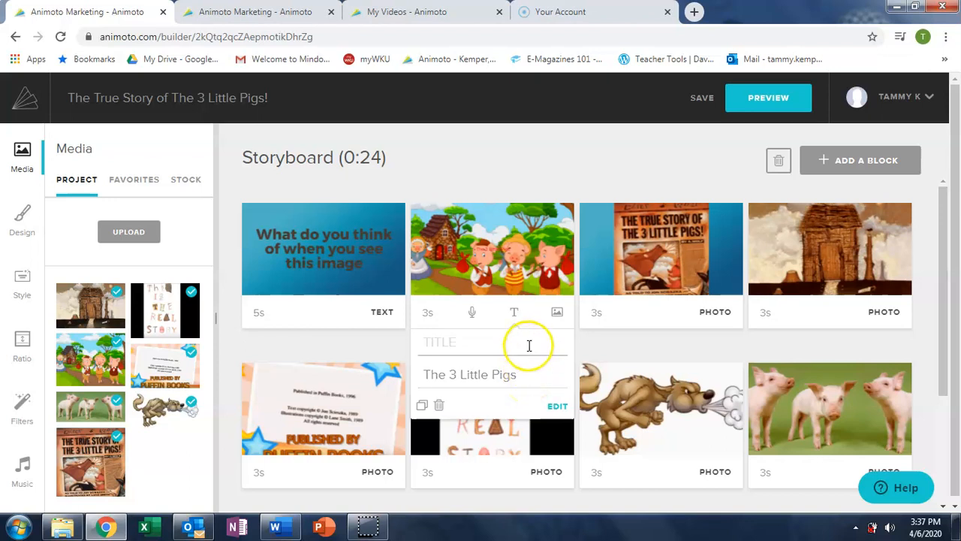
{"action": "left_click", "coordinate": [513, 164]}
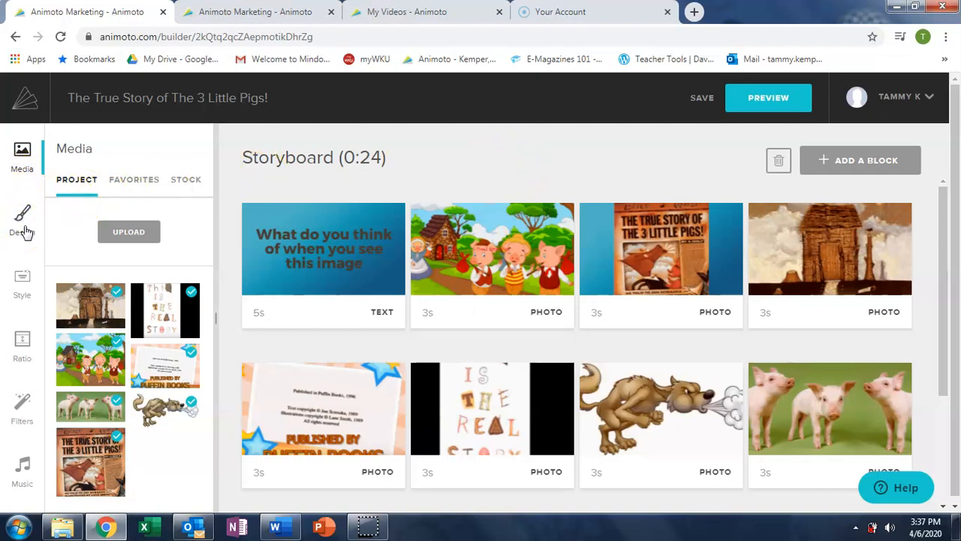
- Set the title color for the entire video to pale green in the design settings
{"action": "mouse_move", "coordinate": [286, 251]}
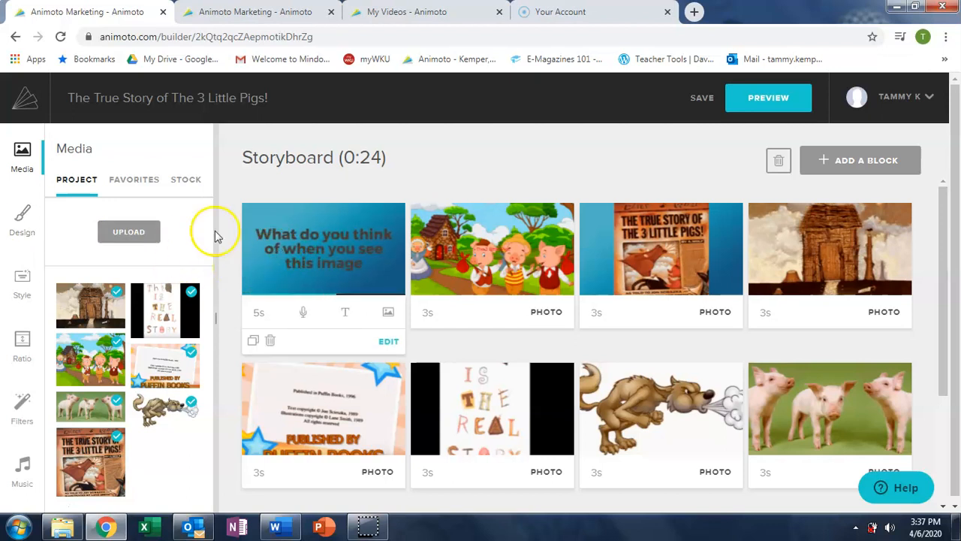
{"action": "left_click", "coordinate": [22, 223]}
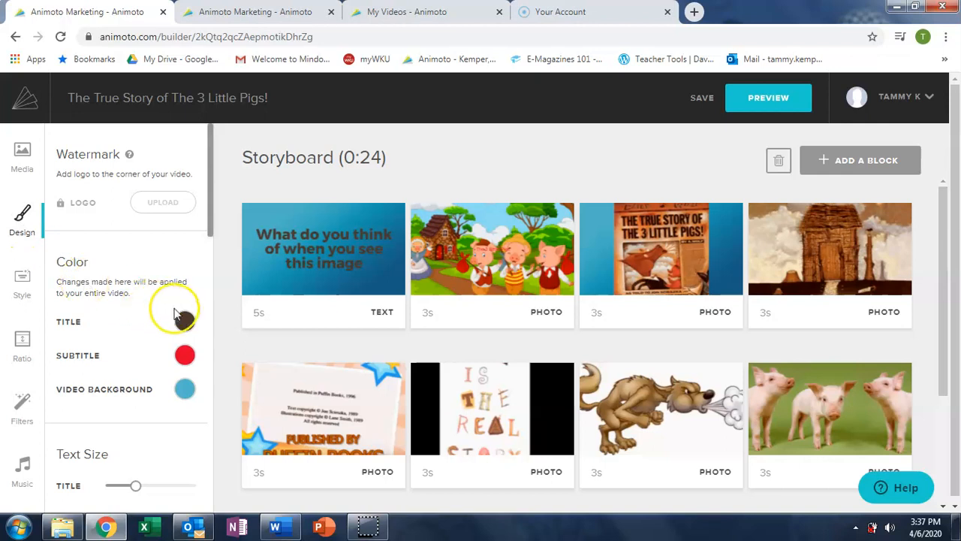
{"action": "left_click", "coordinate": [185, 321]}
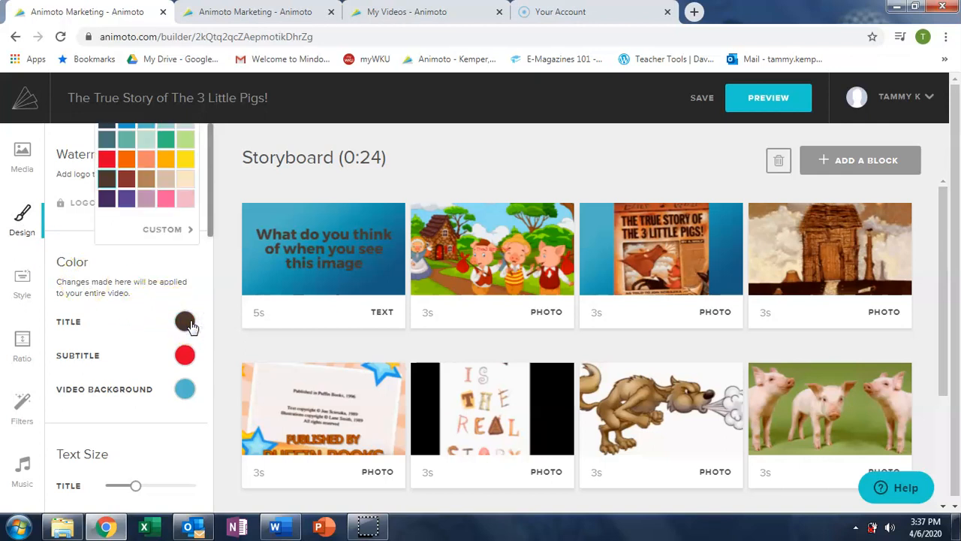
{"action": "left_click", "coordinate": [147, 144]}
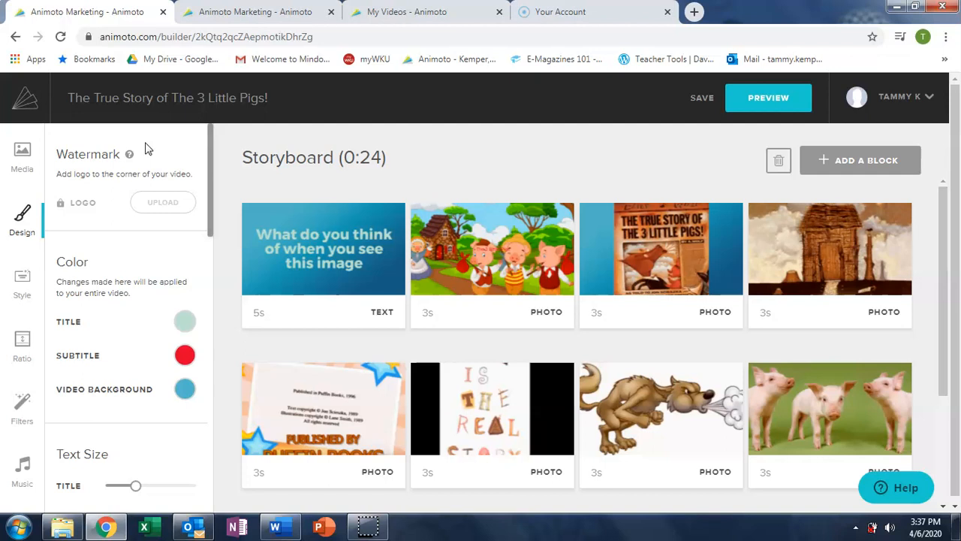
- Apply the Bulletin style to the video
{"action": "mouse_move", "coordinate": [243, 241]}
{"action": "left_click", "coordinate": [21, 280]}
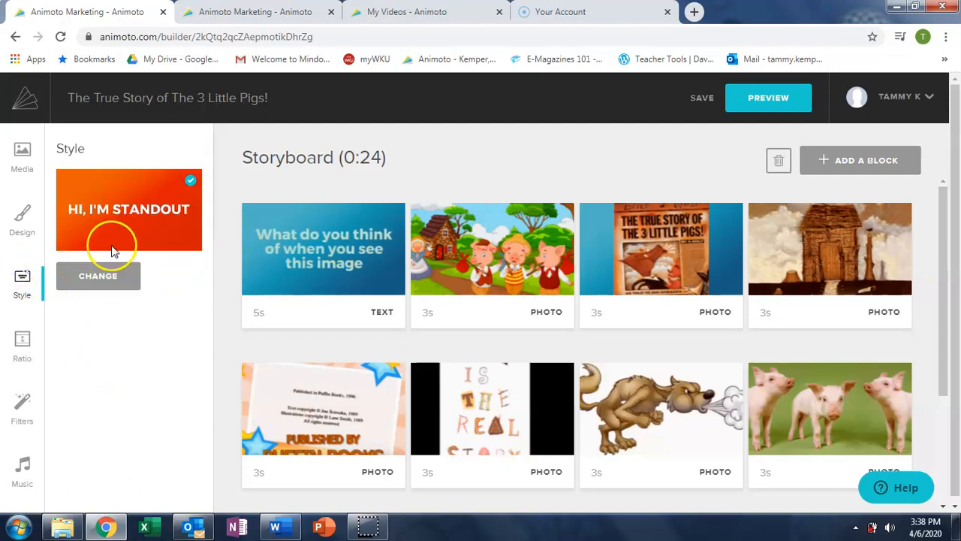
{"action": "left_click", "coordinate": [106, 276]}
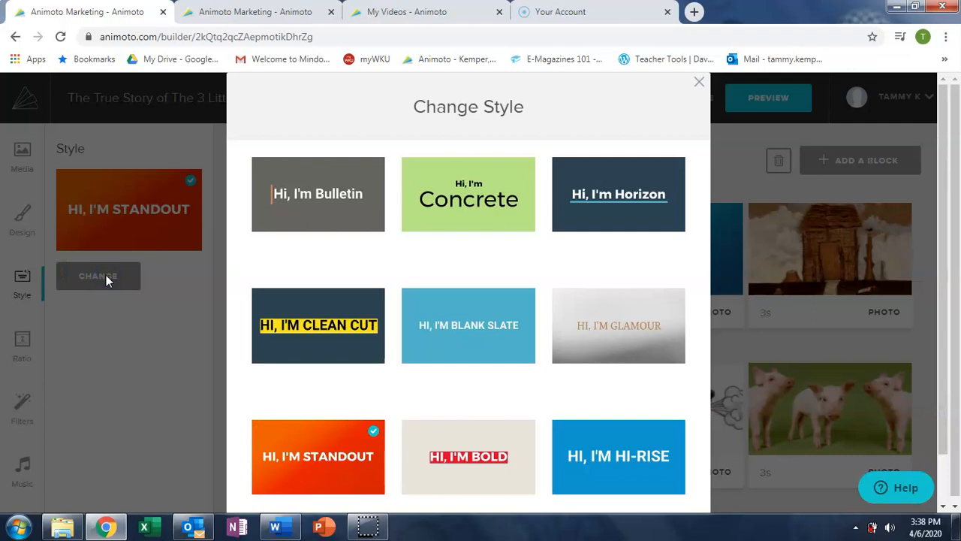
{"action": "left_click", "coordinate": [309, 204]}
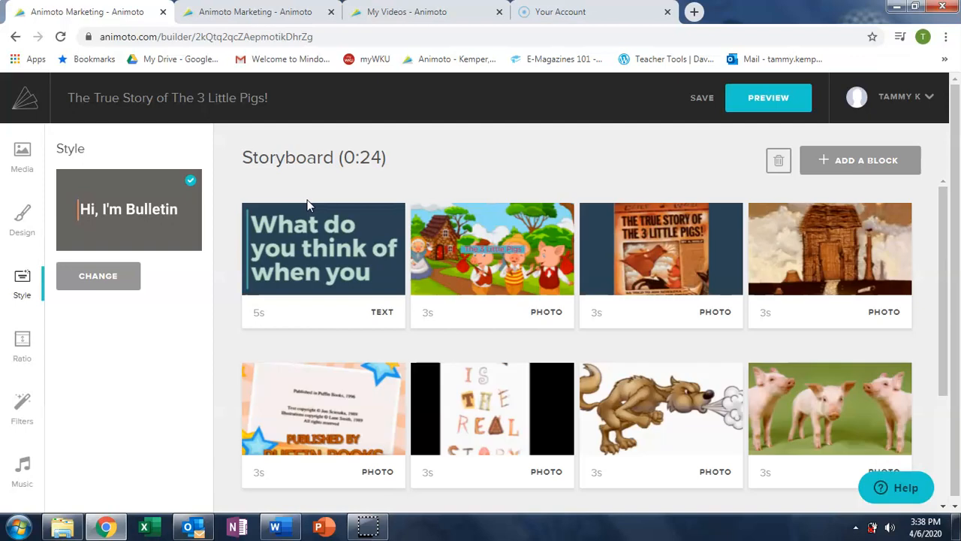
- Change the video style to Blank Slate
{"action": "left_click", "coordinate": [109, 277]}
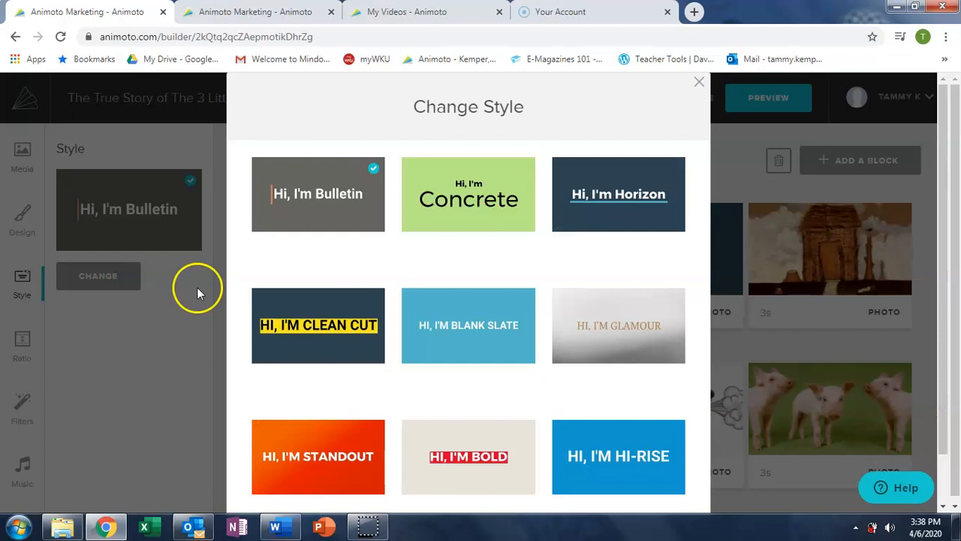
{"action": "left_click", "coordinate": [446, 326]}
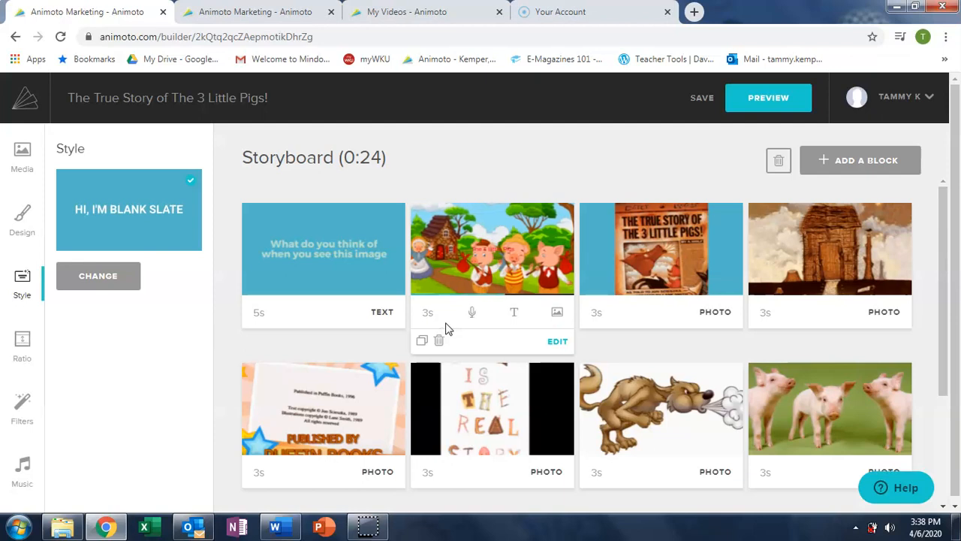
{"action": "left_click", "coordinate": [370, 345]}
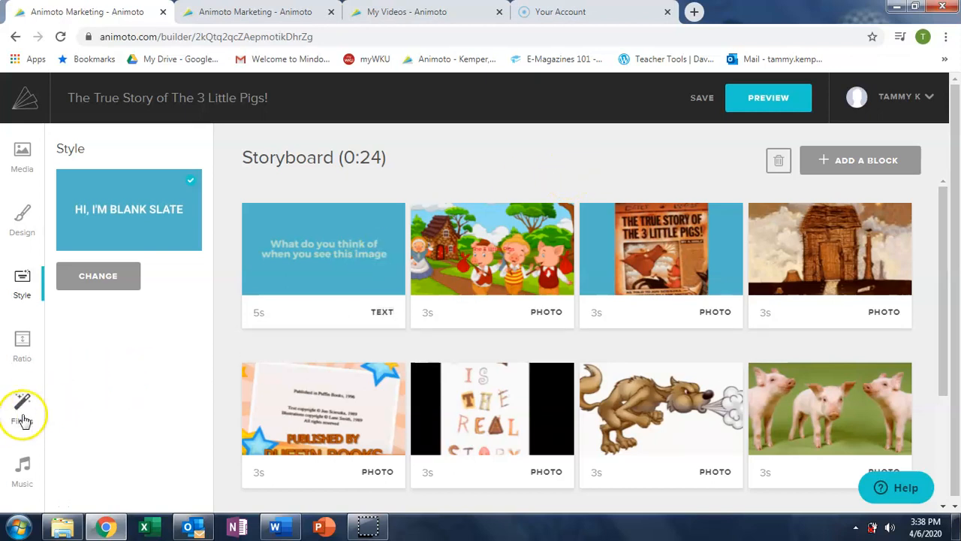
- Replace the video's music with the song Happy Life from the top songs for this style
{"action": "left_click", "coordinate": [24, 467]}
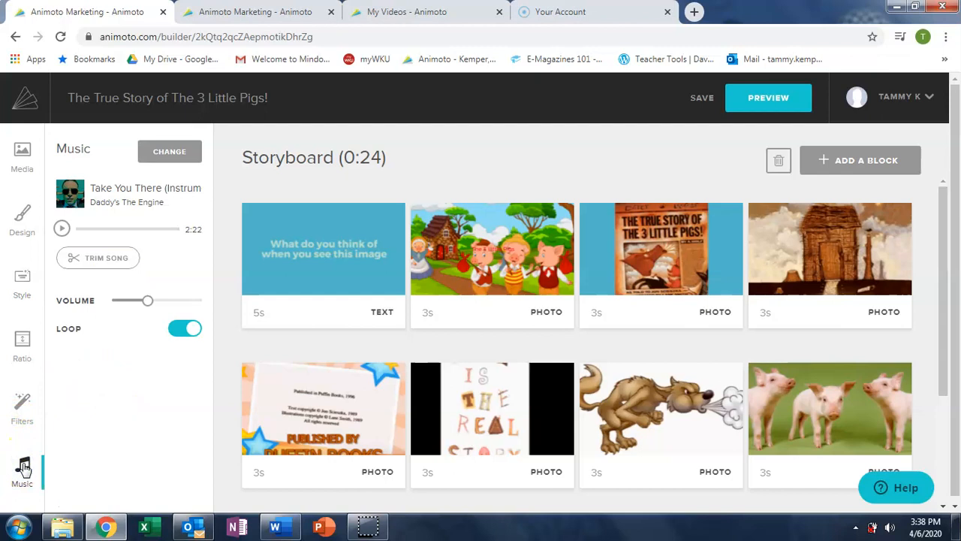
{"action": "left_click", "coordinate": [172, 152]}
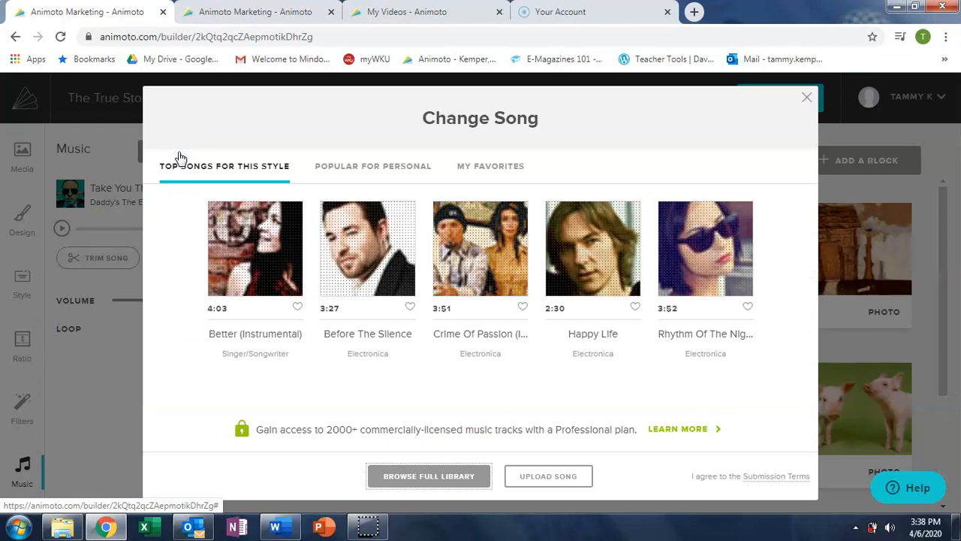
{"action": "mouse_move", "coordinate": [556, 263]}
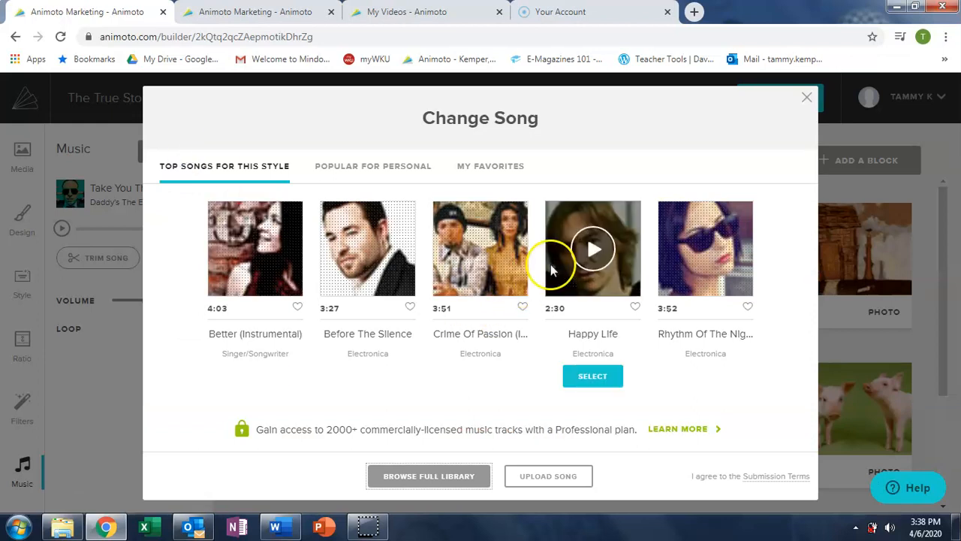
{"action": "left_click", "coordinate": [593, 255]}
{"action": "left_click", "coordinate": [597, 377]}
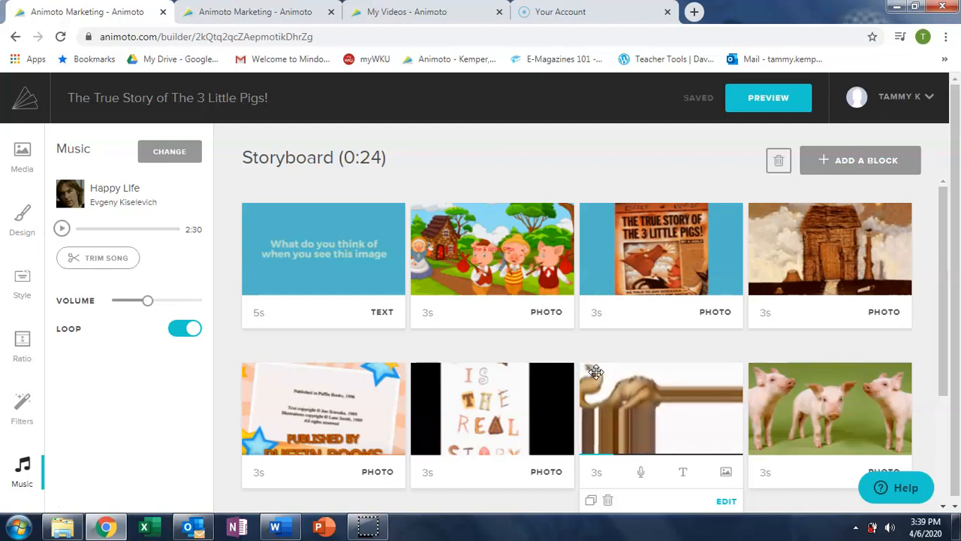
- Look at the voice recording option of the opening text block and close it without recording
{"action": "mouse_move", "coordinate": [404, 328]}
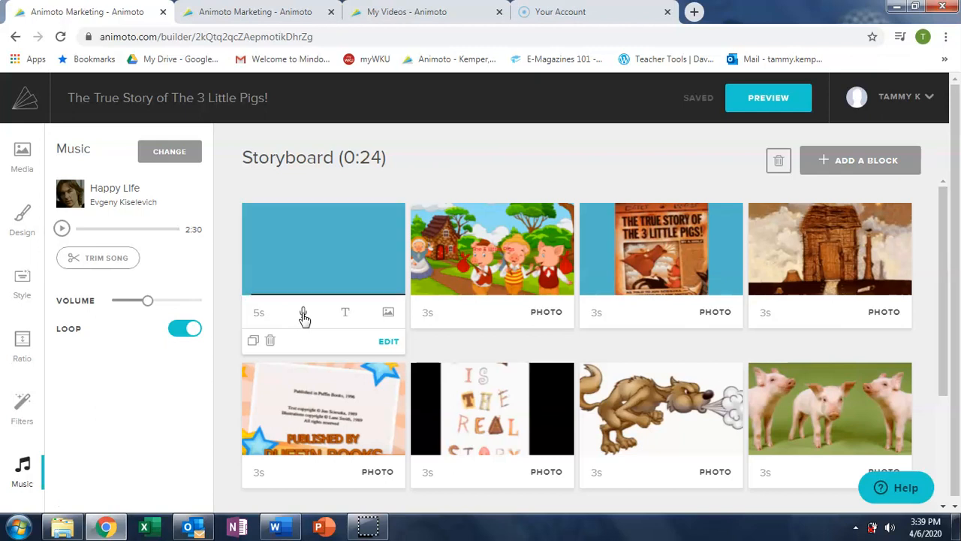
{"action": "left_click", "coordinate": [304, 314]}
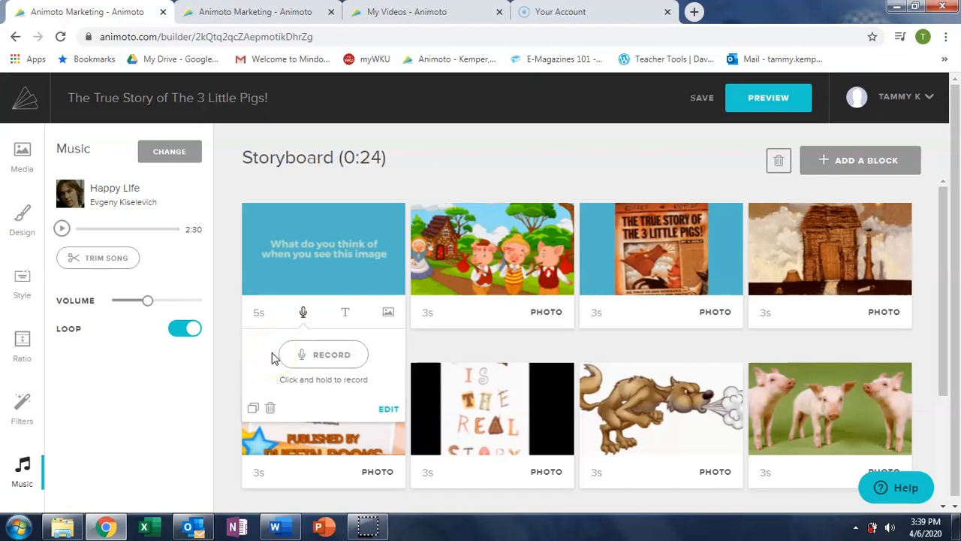
{"action": "left_click", "coordinate": [449, 167]}
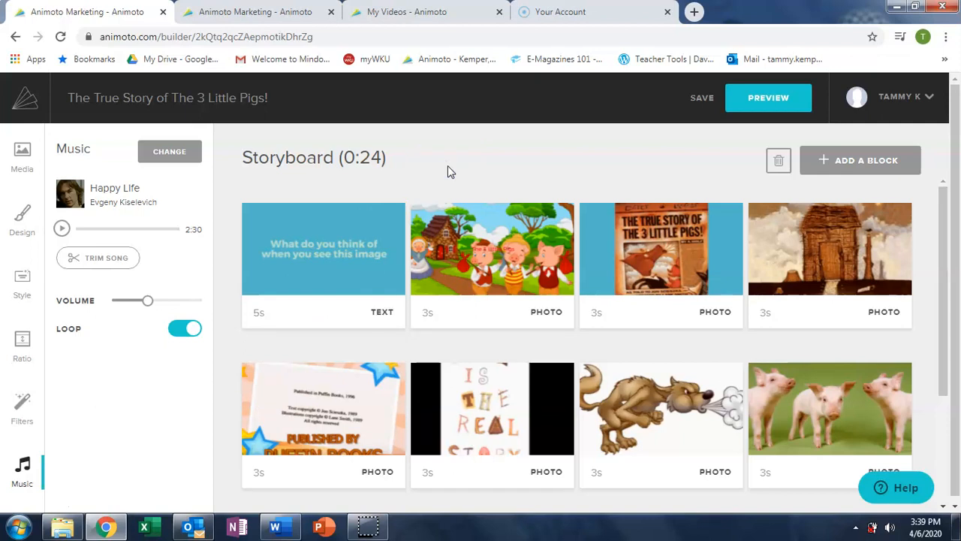
- Set the duration of the opening text block to 7 seconds
{"action": "mouse_move", "coordinate": [290, 318]}
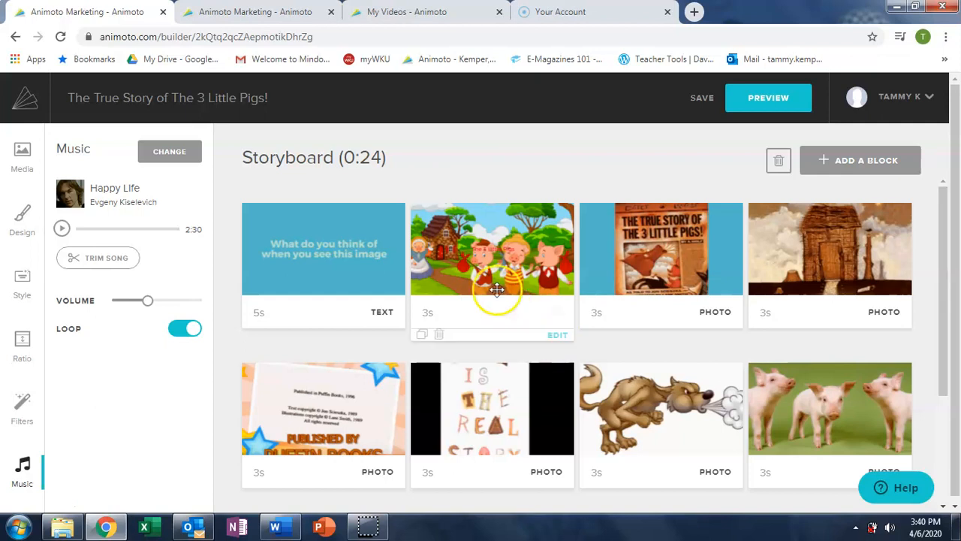
{"action": "left_click", "coordinate": [364, 278]}
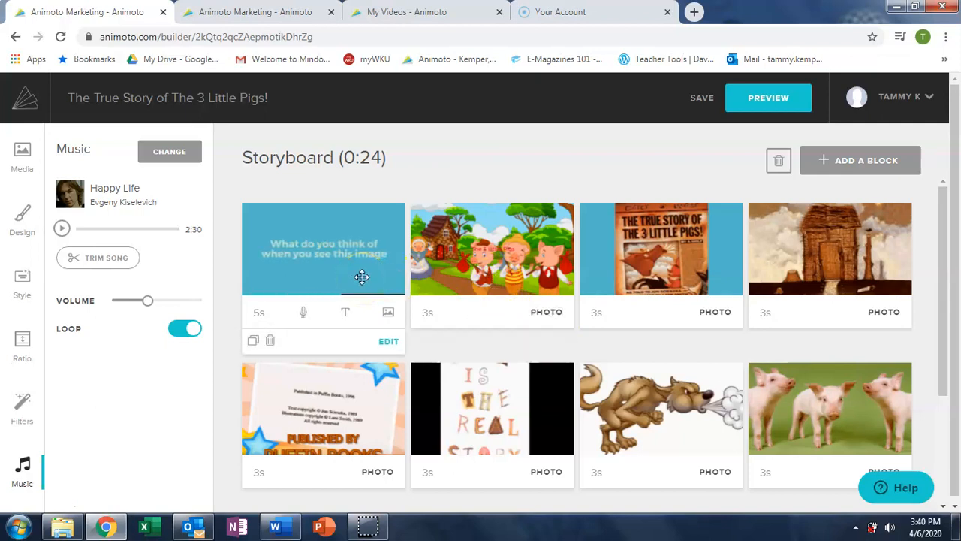
{"action": "left_click", "coordinate": [259, 315]}
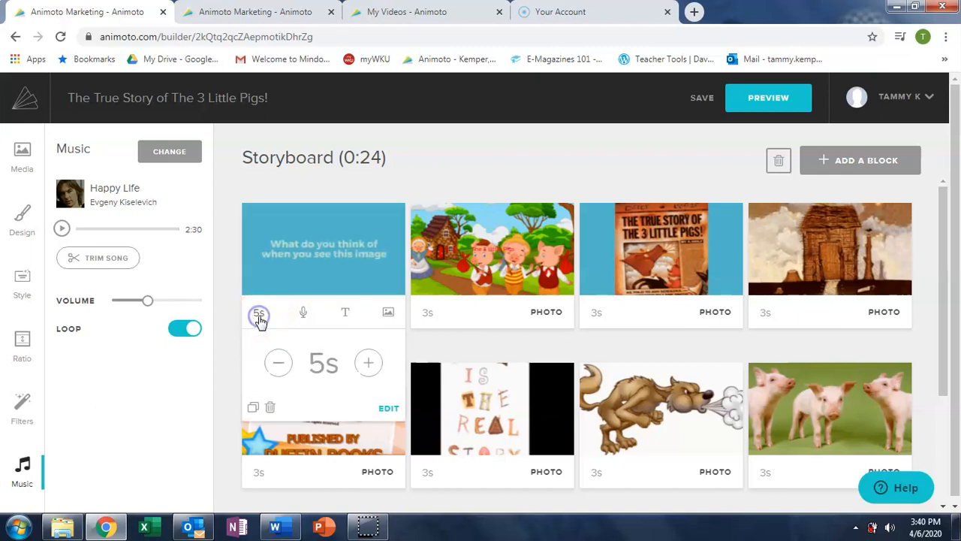
{"action": "left_click", "coordinate": [276, 360]}
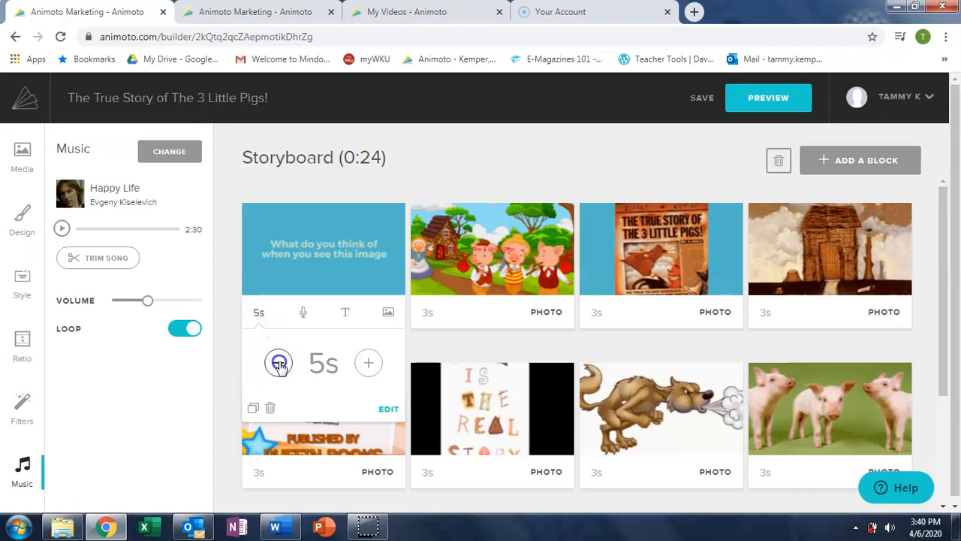
{"action": "left_click", "coordinate": [330, 364]}
{"action": "left_click", "coordinate": [368, 363]}
{"action": "left_click", "coordinate": [369, 363]}
{"action": "left_click", "coordinate": [369, 363]}
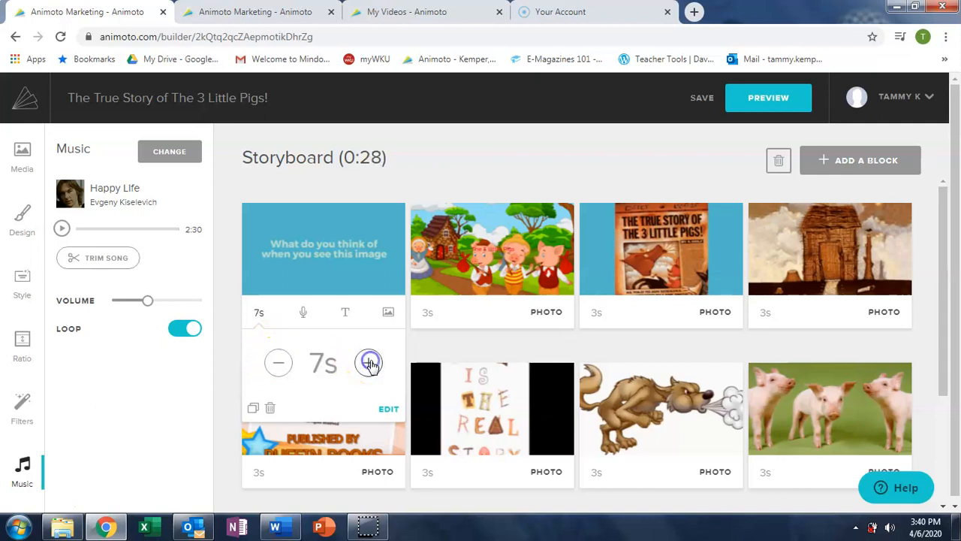
{"action": "left_click", "coordinate": [422, 342]}
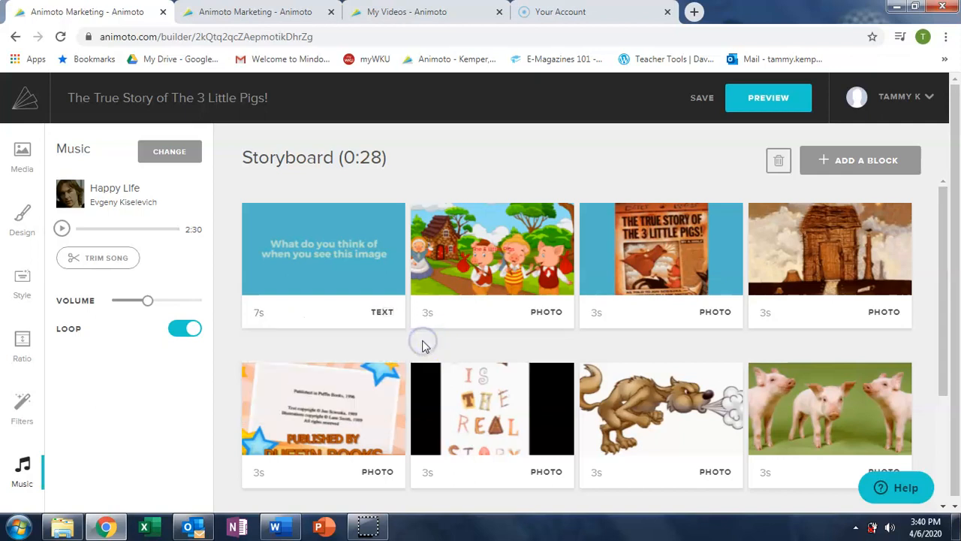
- Set the duration of the three little pigs photo block to 4 seconds
{"action": "left_click", "coordinate": [428, 315]}
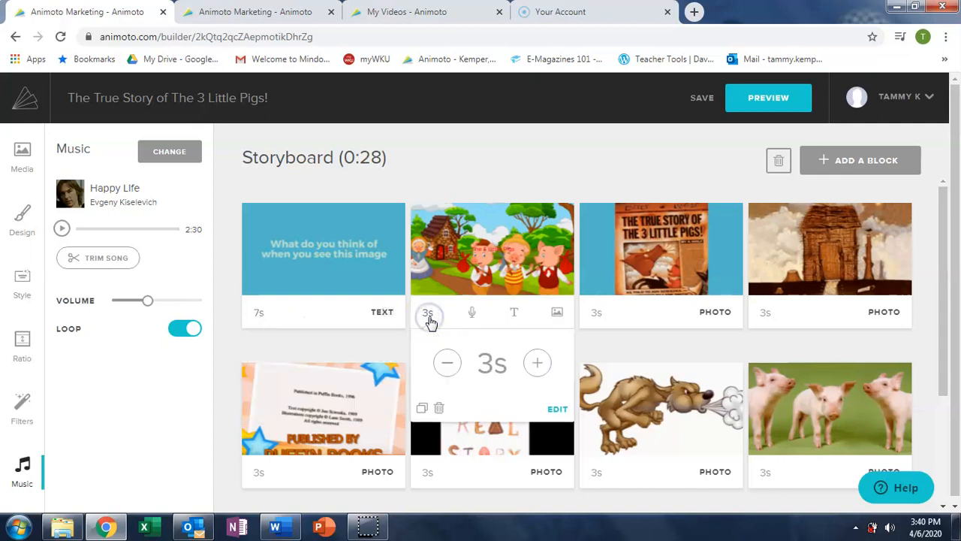
{"action": "left_click", "coordinate": [538, 364]}
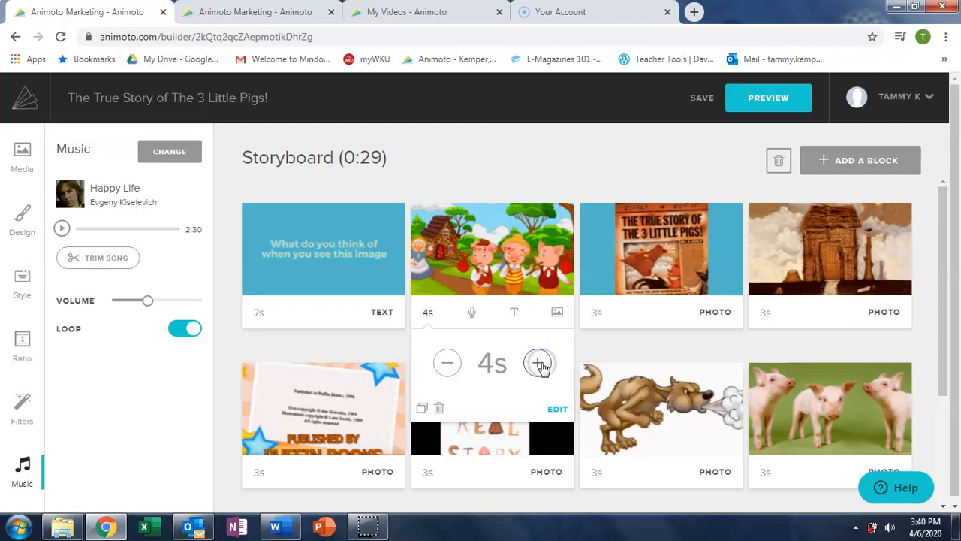
{"action": "left_click", "coordinate": [590, 351]}
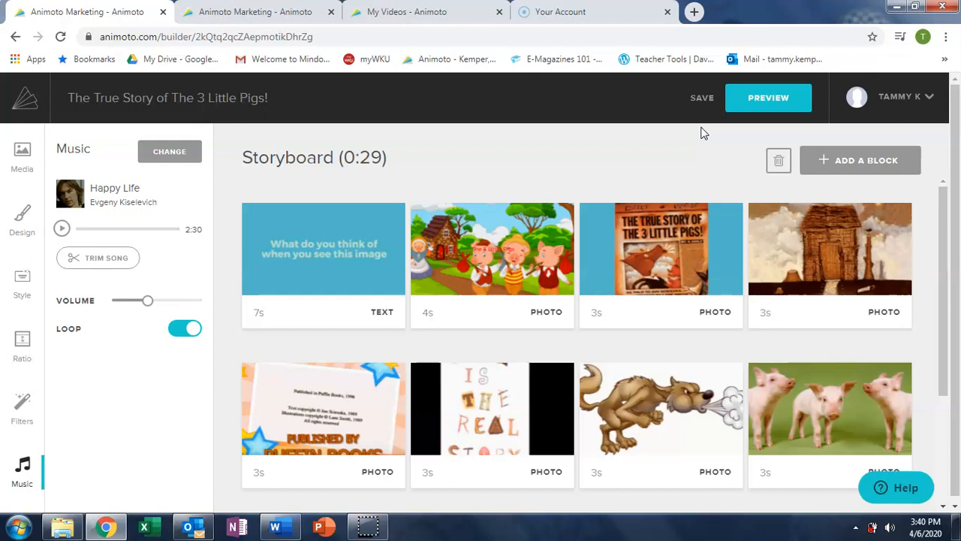
- Save the project and preview the video
{"action": "left_click", "coordinate": [702, 102]}
{"action": "left_click", "coordinate": [701, 102]}
{"action": "left_click", "coordinate": [749, 102]}
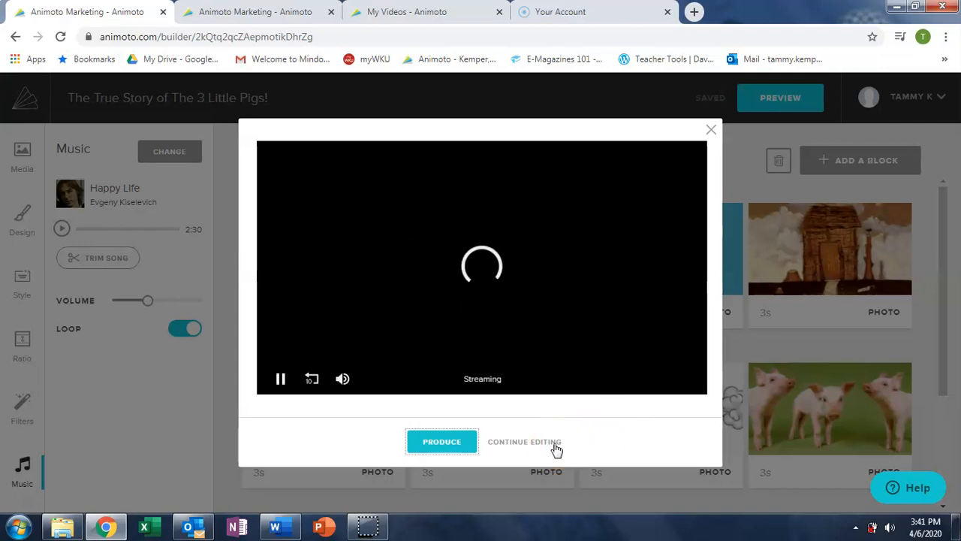
- Start producing the video and enter "The 3 True" as its description
{"action": "left_click", "coordinate": [443, 448]}
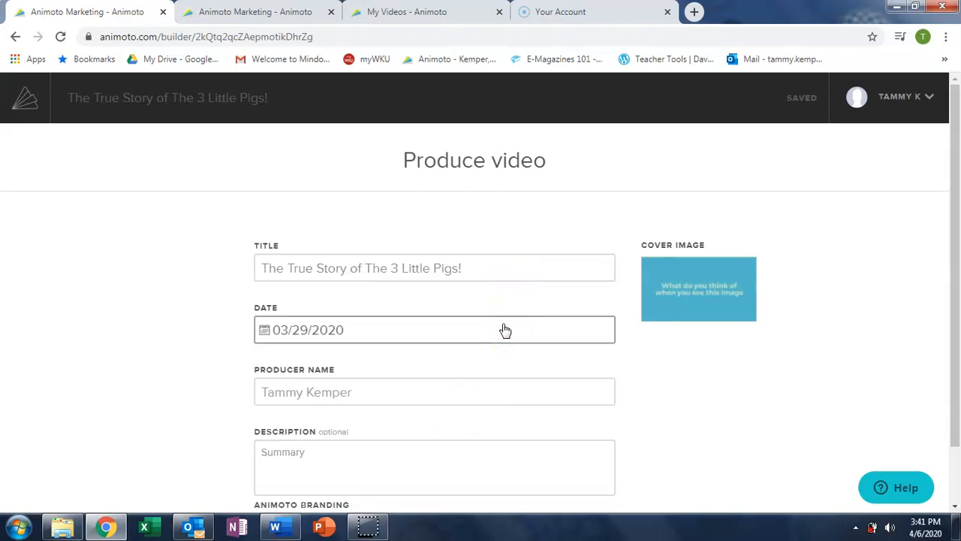
{"action": "left_click_drag", "start_coordinate": [950, 248], "coordinate": [958, 327]}
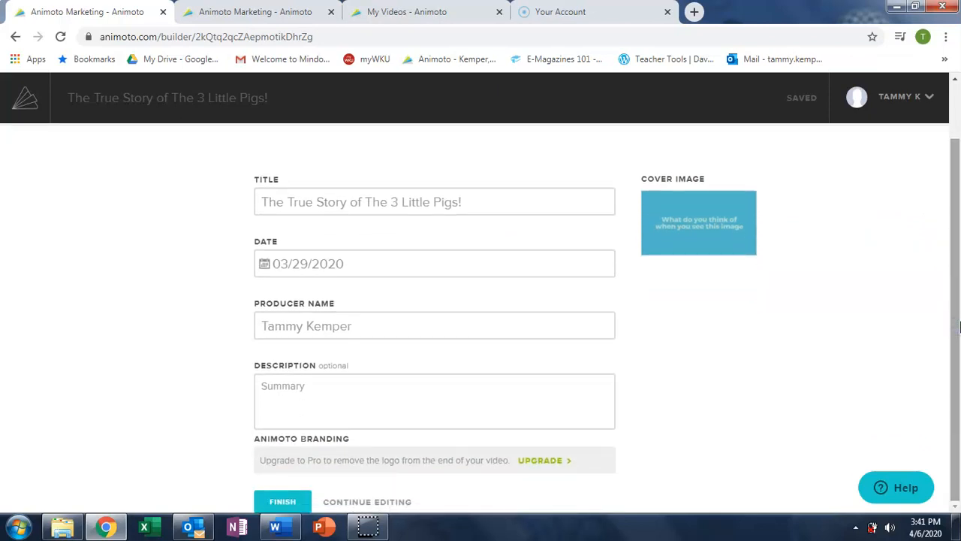
{"action": "left_click", "coordinate": [368, 400]}
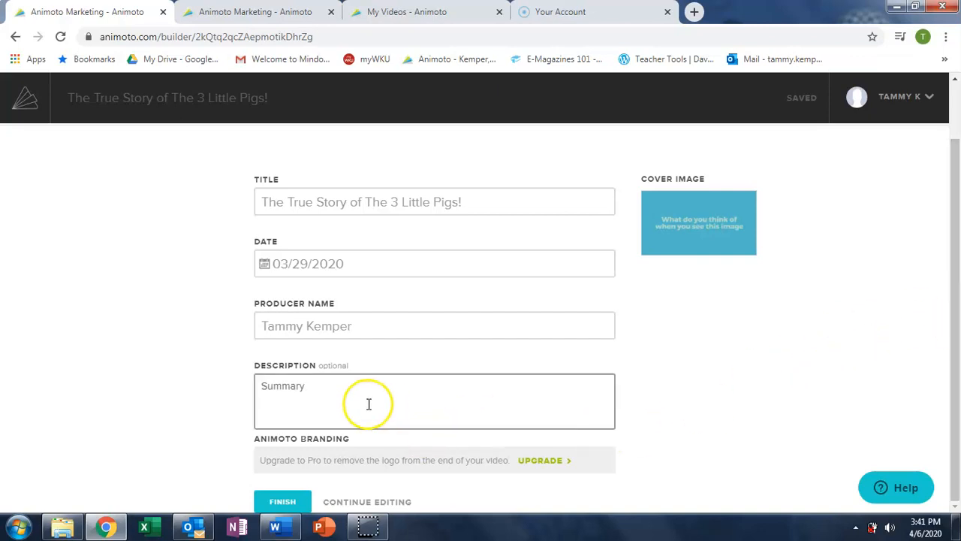
{"action": "left_click", "coordinate": [333, 391]}
{"action": "key", "text": "BackSpace"}
{"action": "key", "text": "BackSpace"}
{"action": "key", "text": "BackSpace"}
{"action": "key", "text": "BackSpace"}
{"action": "key", "text": "BackSpace"}
{"action": "key", "text": "BackSpace"}
{"action": "key", "text": "BackSpace"}
{"action": "type", "text": "the"}
{"action": "key", "text": "BackSpace"}
{"action": "key", "text": "BackSpace"}
{"action": "key", "text": "BackSpace"}
{"action": "key", "text": "BackSpace"}
{"action": "type", "text": "The 3 T"}
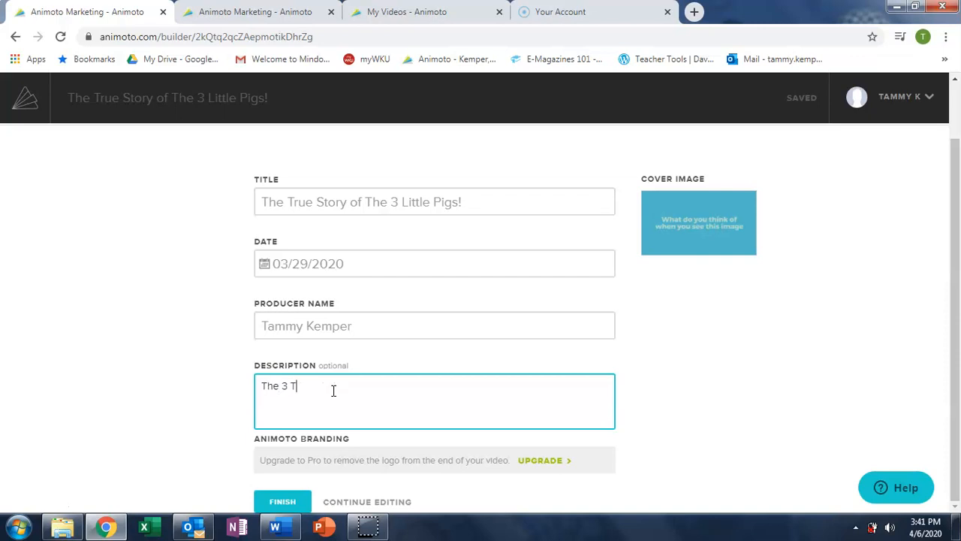
{"action": "type", "text": "ry"}
{"action": "type", "text": "ue"}
- Check the cover image option and finish producing the video
{"action": "mouse_move", "coordinate": [706, 242]}
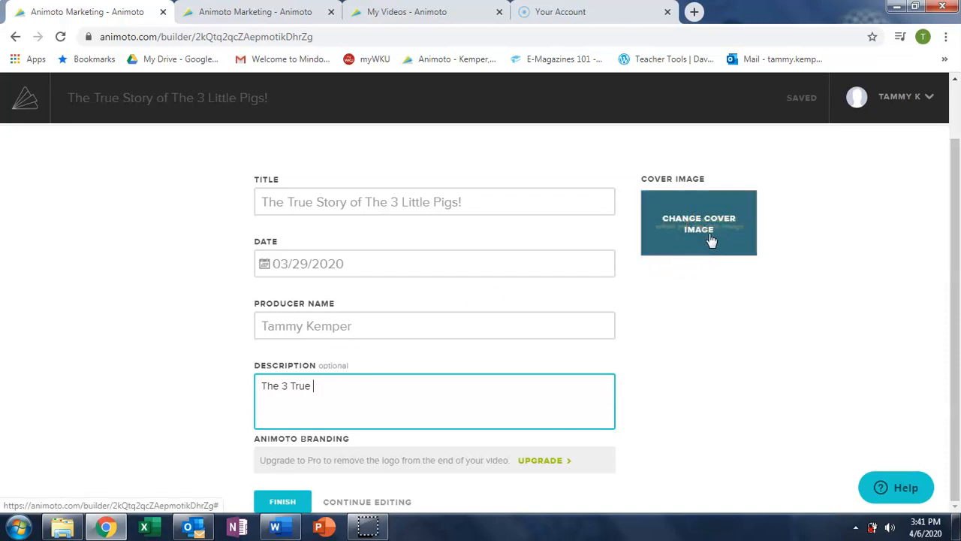
{"action": "left_click", "coordinate": [711, 241]}
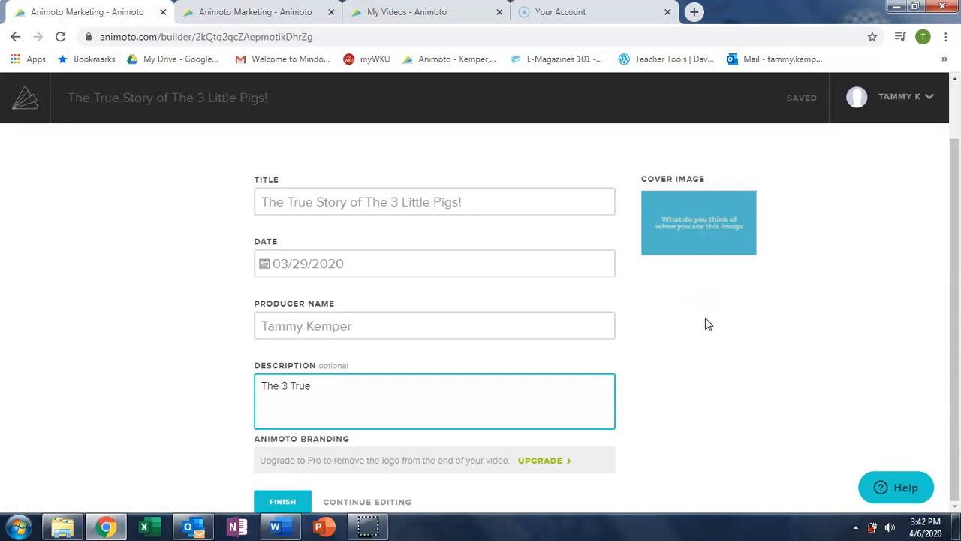
{"action": "left_click", "coordinate": [295, 508]}
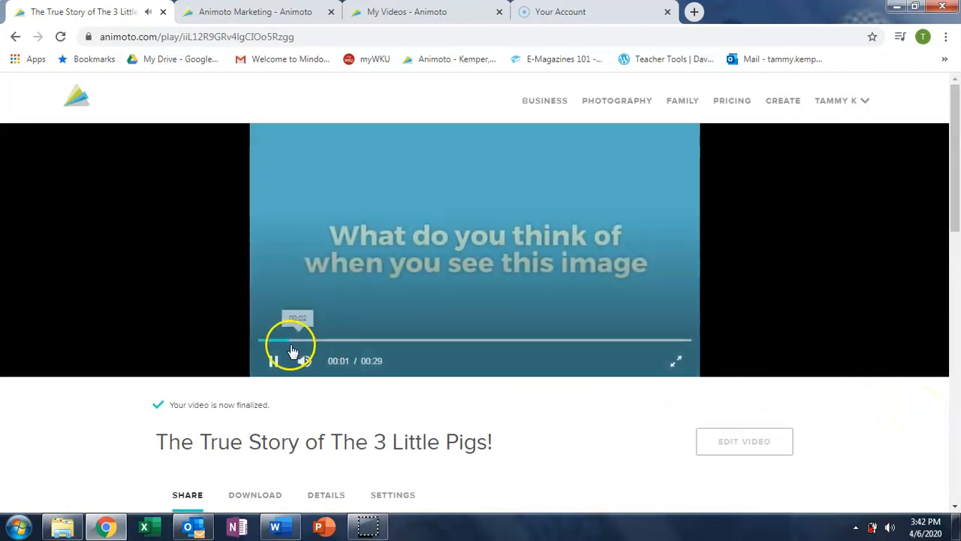
- Pause the produced video, review its sharing options, and reopen the project for editing
{"action": "left_click", "coordinate": [271, 362]}
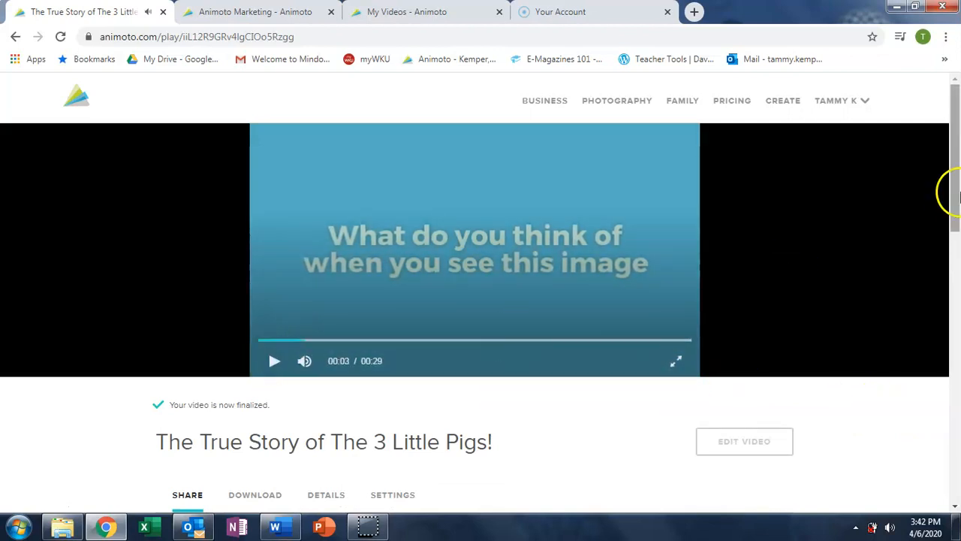
{"action": "left_click_drag", "start_coordinate": [955, 178], "coordinate": [957, 252]}
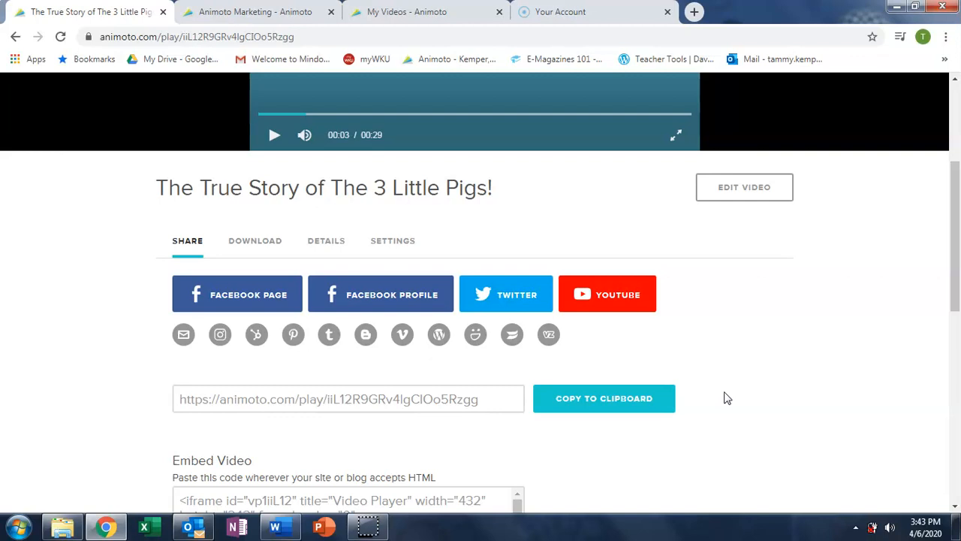
{"action": "left_click", "coordinate": [755, 192]}
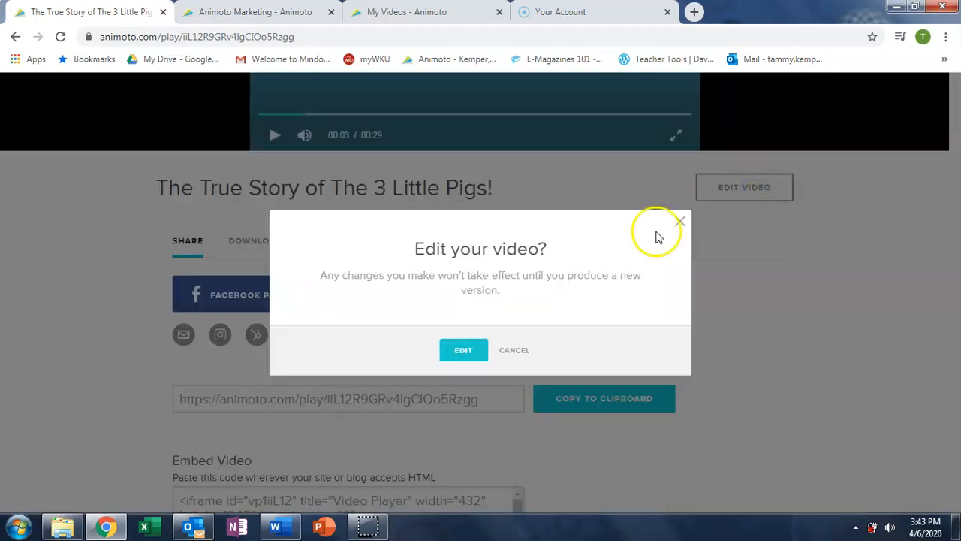
{"action": "left_click", "coordinate": [473, 352]}
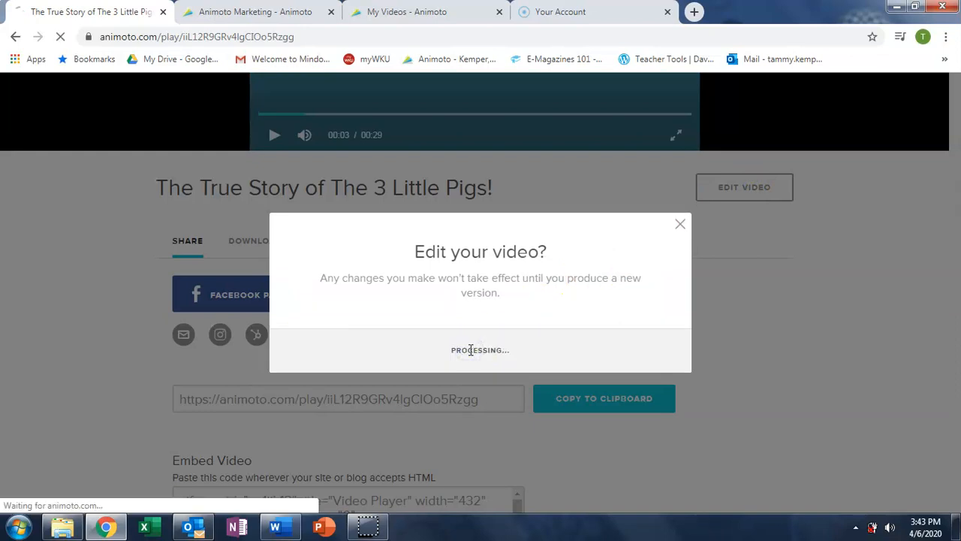